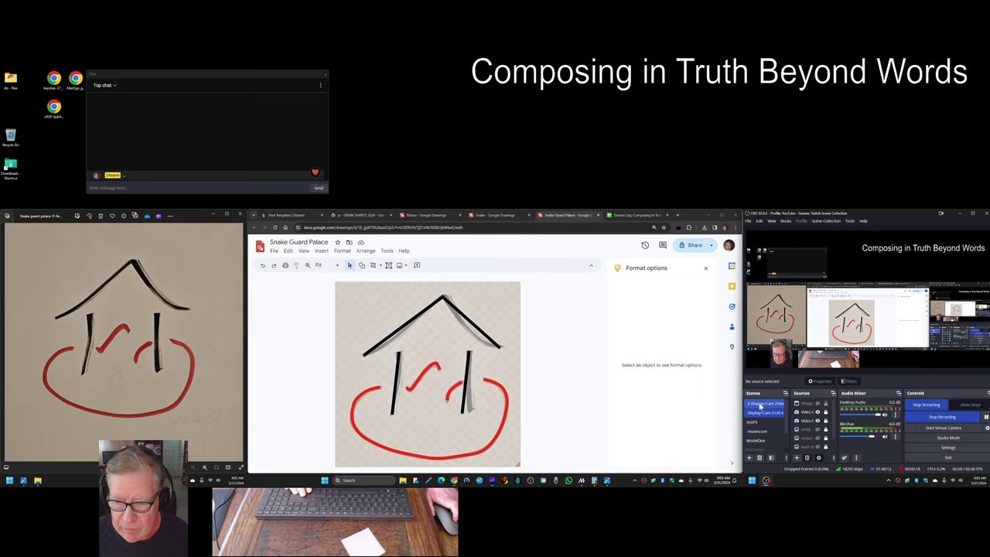
Step: Show the Snake Guard Palace drawing full screen on stream and bring up the Centeredness 01 Magic project
{"action": "left_click", "coordinate": [762, 405]}
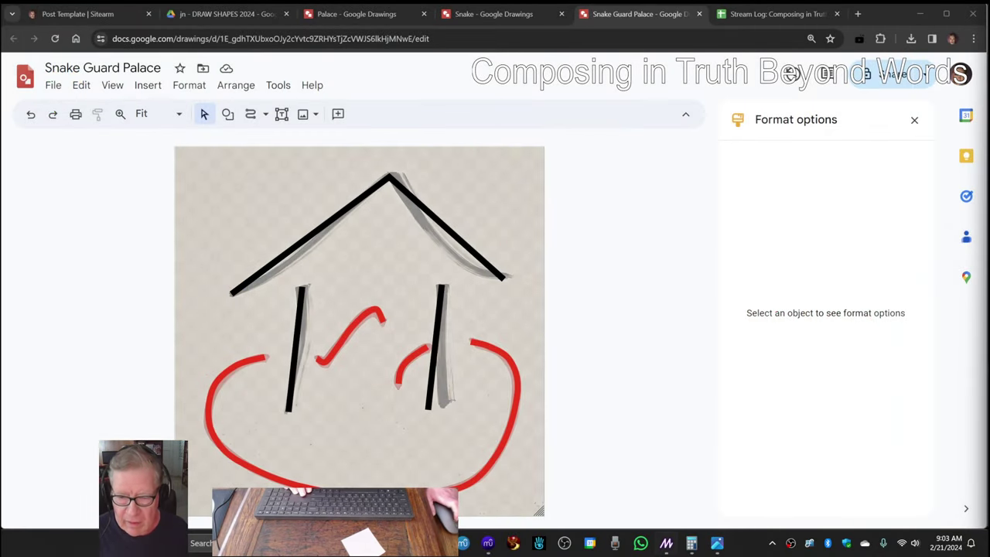
{"action": "left_click", "coordinate": [666, 543]}
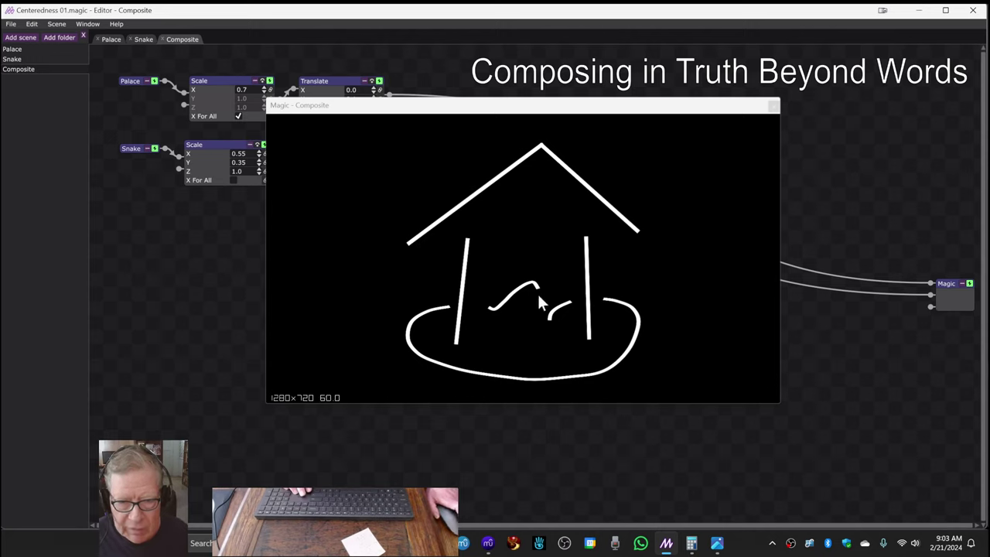
Step: Switch from Magic to the browser's Stream Log: Composing in Truth Beyond Words spreadsheet
{"action": "mouse_move", "coordinate": [663, 545]}
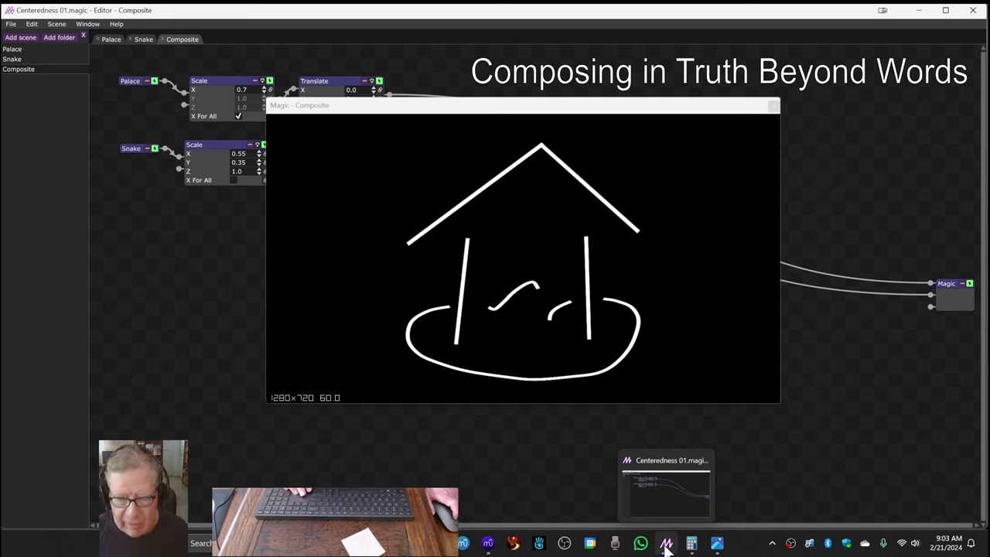
{"action": "left_click", "coordinate": [412, 473]}
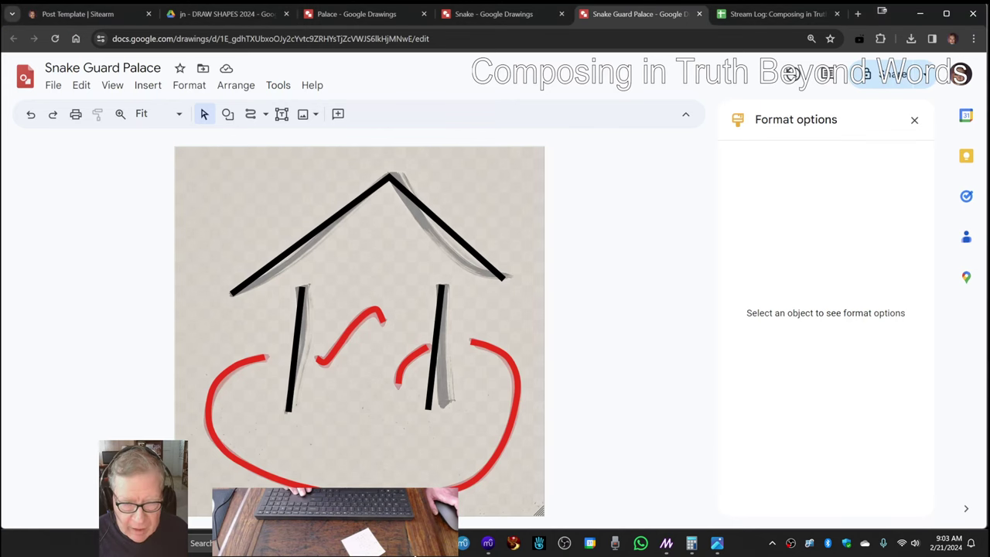
{"action": "left_click", "coordinate": [742, 13]}
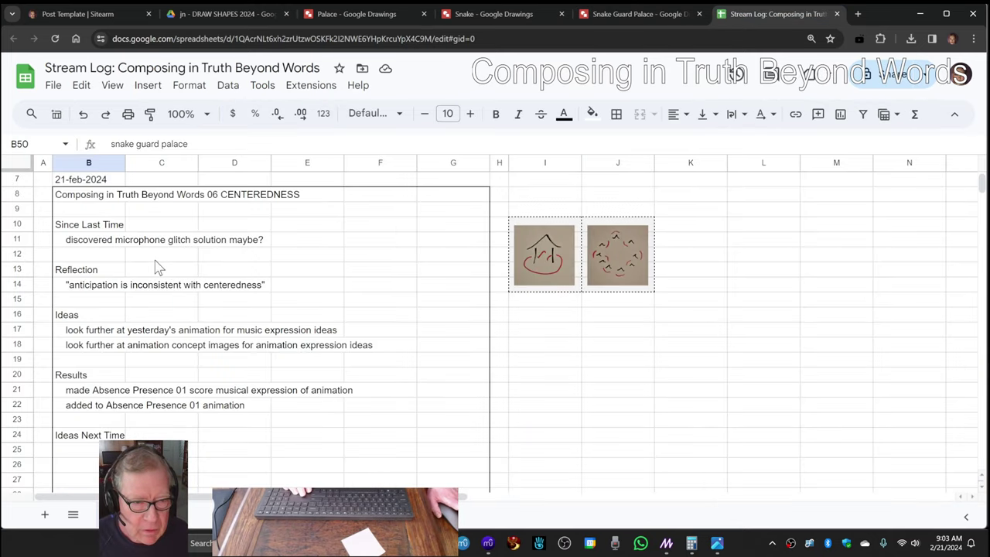
{"action": "left_click", "coordinate": [114, 243]}
{"action": "left_click", "coordinate": [104, 292]}
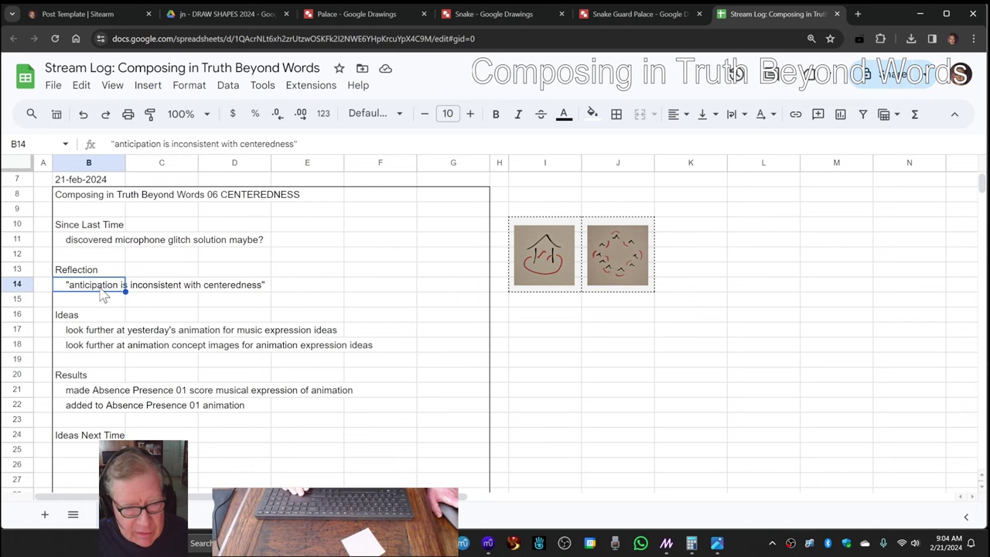
{"action": "key", "text": "Up"}
{"action": "key", "text": "Up"}
{"action": "key", "text": "Up"}
{"action": "key", "text": "Up"}
{"action": "key", "text": "Up"}
{"action": "key", "text": "Up"}
{"action": "key", "text": "Up"}
{"action": "key", "text": "Up"}
{"action": "key", "text": "Up"}
{"action": "key", "text": "Up"}
{"action": "key", "text": "Up"}
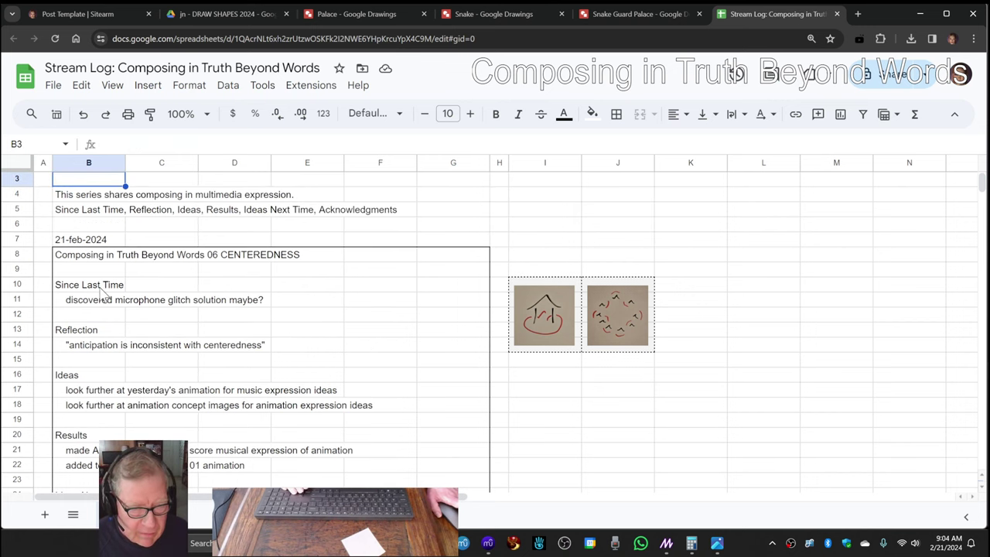
{"action": "key", "text": "Up"}
{"action": "key", "text": "Up"}
{"action": "key", "text": "Left"}
{"action": "key", "text": "Down"}
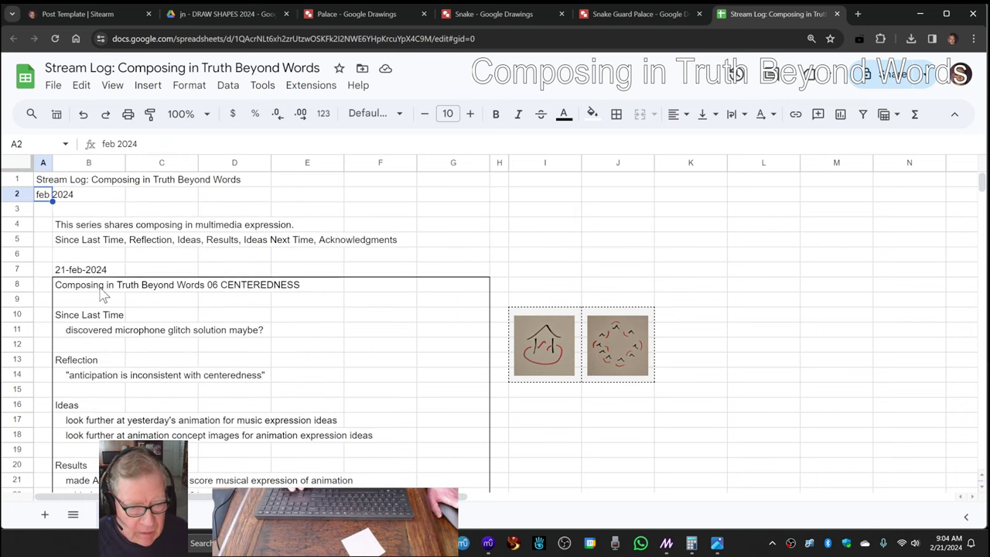
{"action": "key", "text": "Down"}
{"action": "key", "text": "Down"}
{"action": "key", "text": "Down"}
{"action": "key", "text": "Down"}
{"action": "key", "text": "Down"}
{"action": "key", "text": "Down"}
{"action": "key", "text": "Down"}
{"action": "key", "text": "Down"}
{"action": "key", "text": "Down"}
{"action": "key", "text": "Down"}
{"action": "key", "text": "Down"}
{"action": "key", "text": "Down"}
{"action": "key", "text": "Down"}
{"action": "key", "text": "Down"}
{"action": "key", "text": "Down"}
{"action": "key", "text": "Right"}
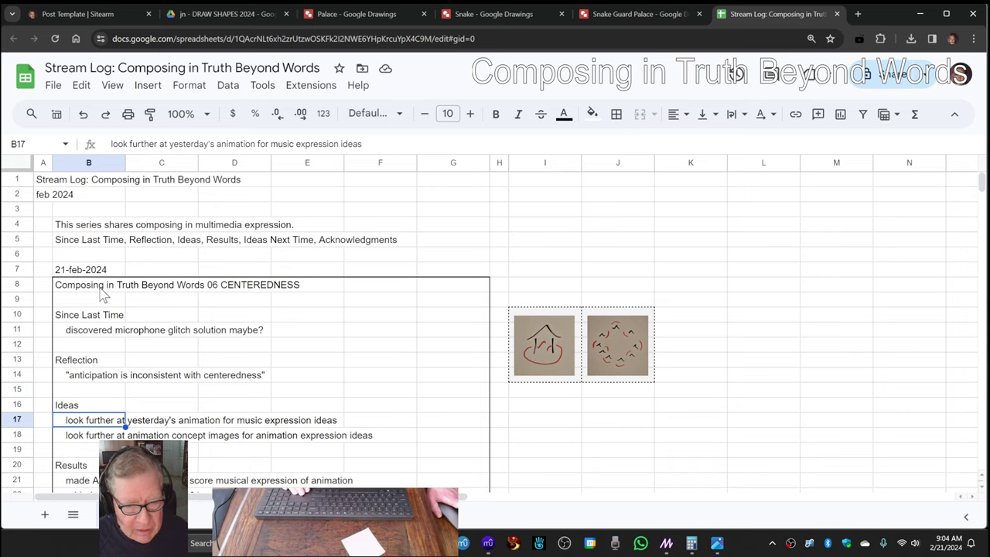
{"action": "key", "text": "Down"}
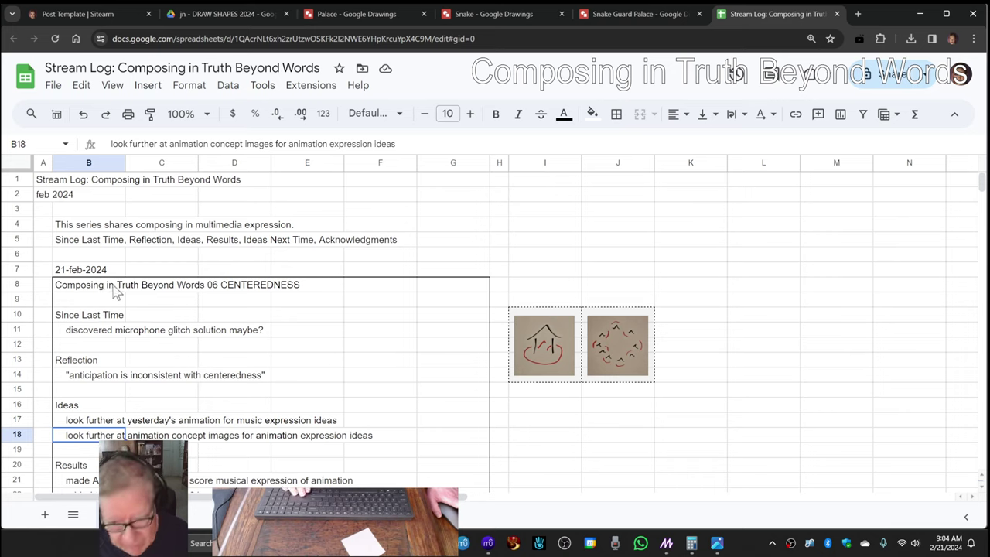
{"action": "left_click", "coordinate": [561, 337]}
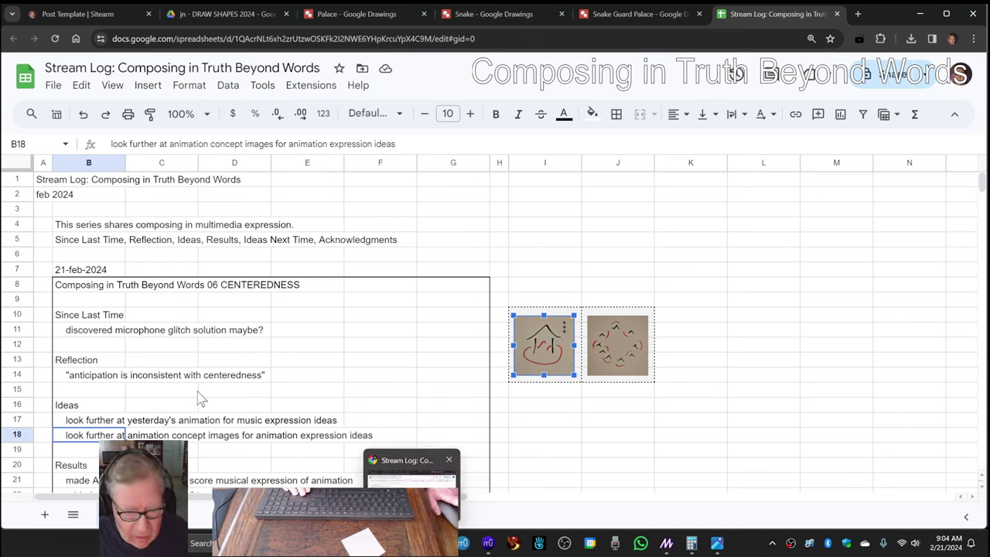
{"action": "scroll", "coordinate": [305, 412], "scroll_direction": "down", "scroll_amount": 2}
{"action": "scroll", "coordinate": [305, 412], "scroll_direction": "down", "scroll_amount": 11}
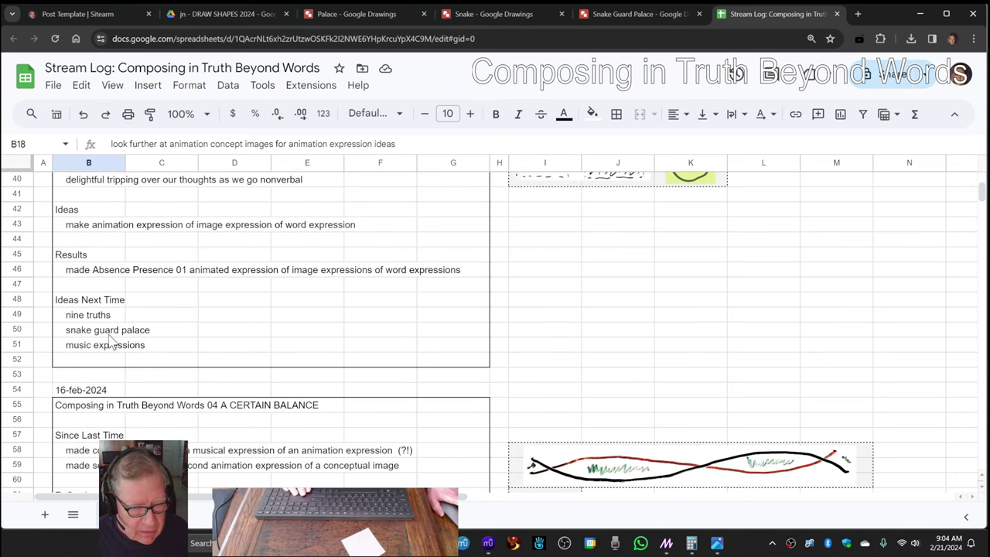
{"action": "left_click", "coordinate": [113, 333]}
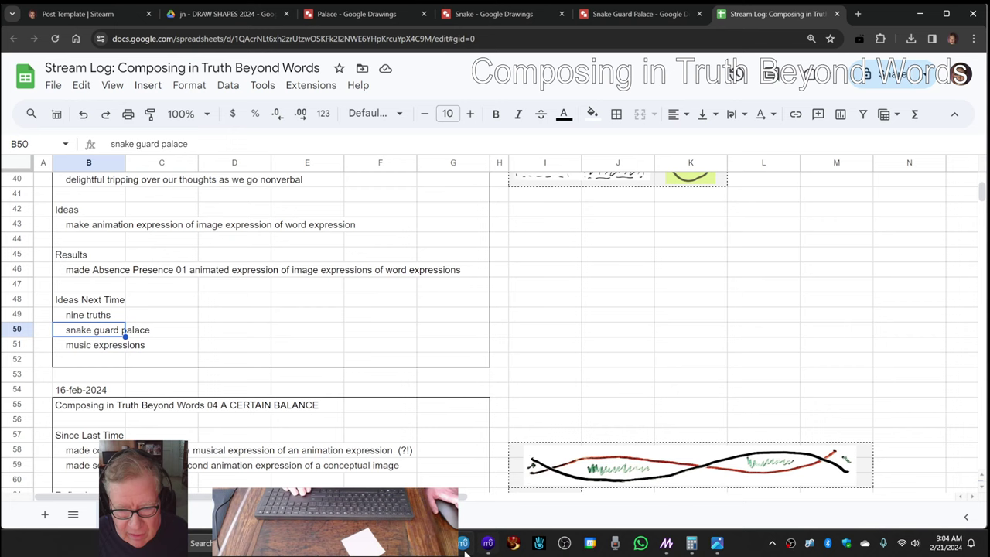
{"action": "left_click", "coordinate": [666, 543]}
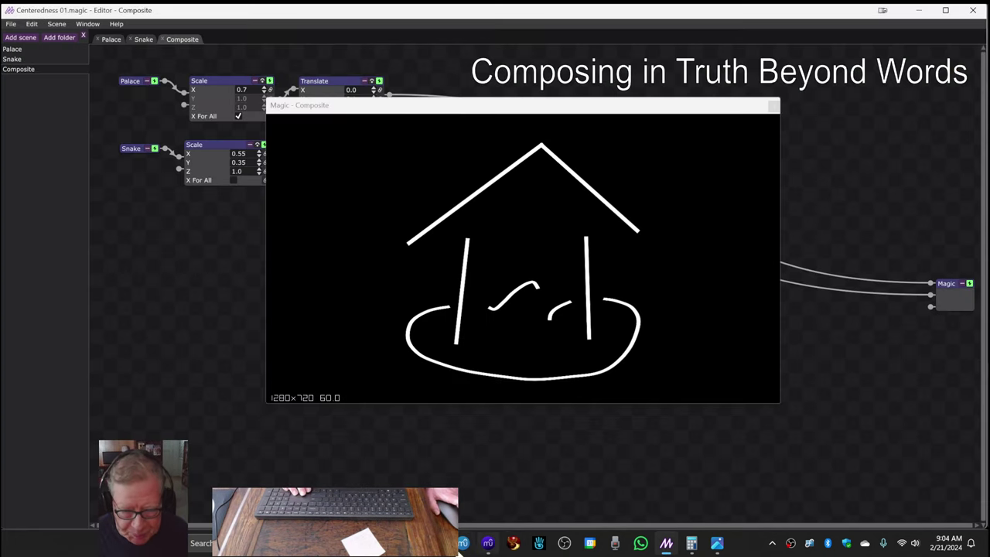
{"action": "left_click", "coordinate": [665, 543]}
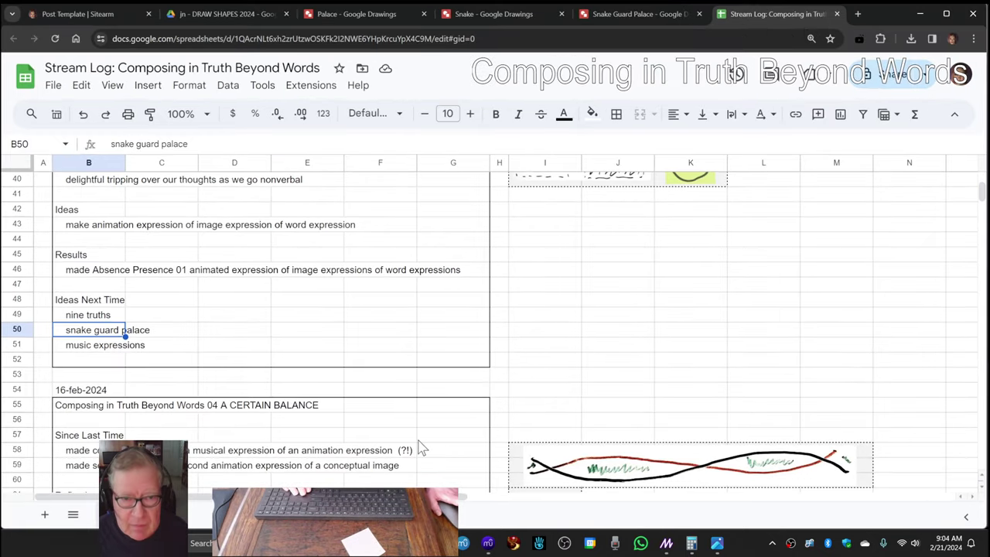
Step: Cycle through the Snake Guard Palace and Snake drawings, ending on the Palace house outline
{"action": "left_click", "coordinate": [594, 15]}
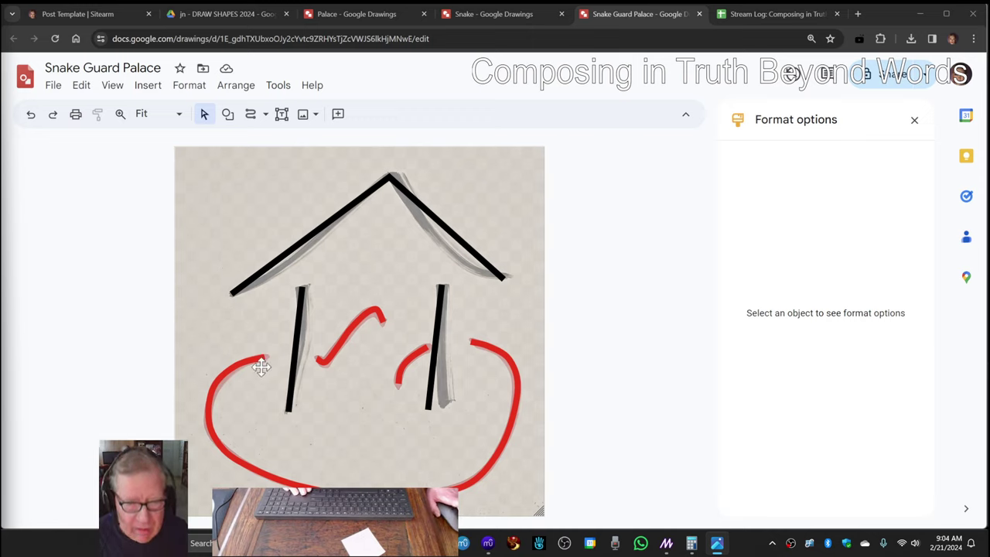
{"action": "left_click", "coordinate": [515, 17]}
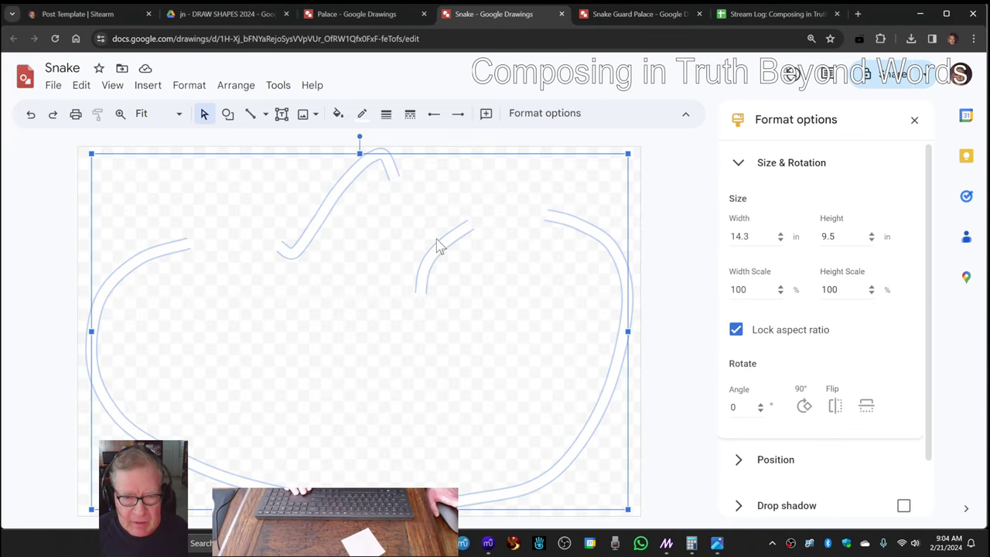
{"action": "left_click", "coordinate": [337, 17]}
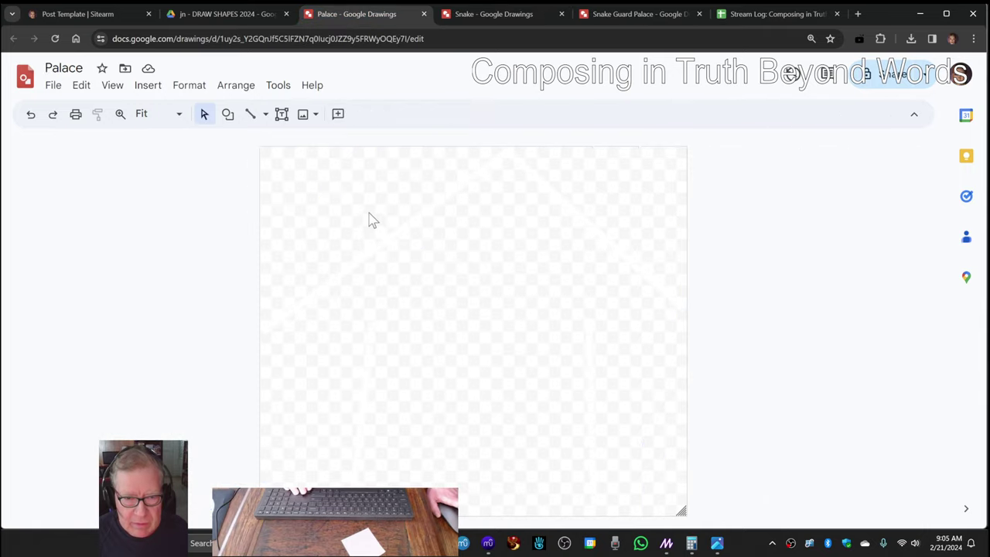
{"action": "left_click", "coordinate": [395, 232]}
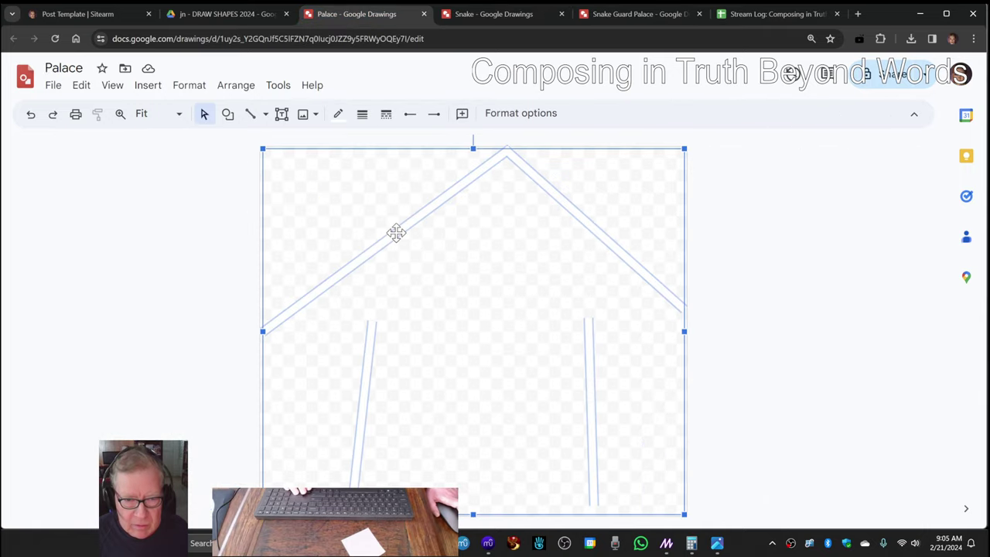
{"action": "left_click", "coordinate": [171, 241]}
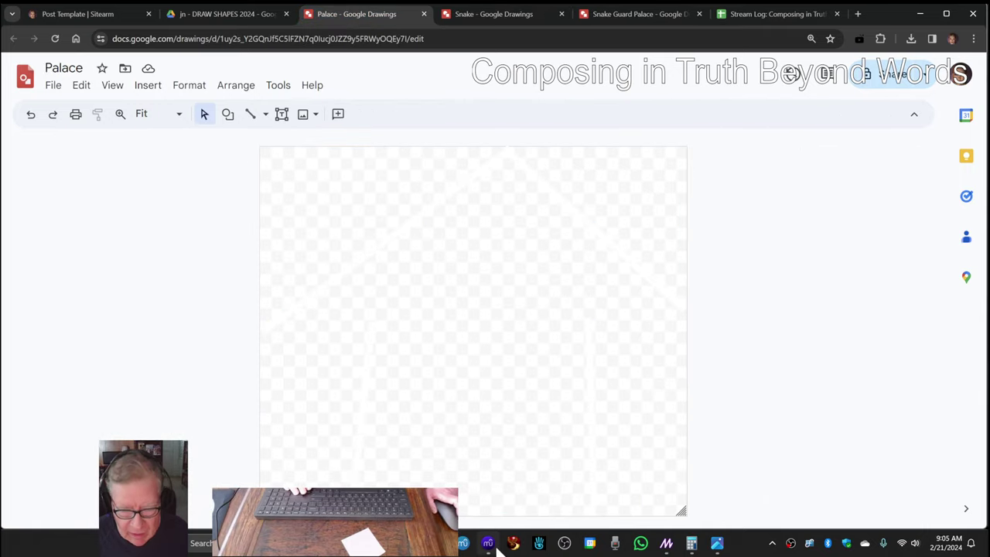
Step: In Magic, check the Palace and Snake scenes, then lower the Composite preview to expose the Translate nodes
{"action": "left_click", "coordinate": [666, 546]}
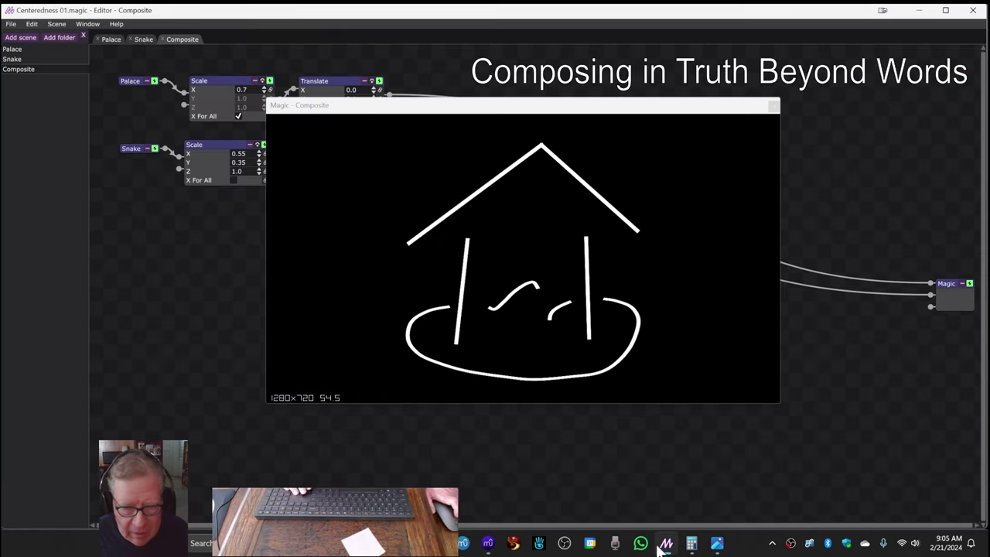
{"action": "left_click", "coordinate": [109, 39]}
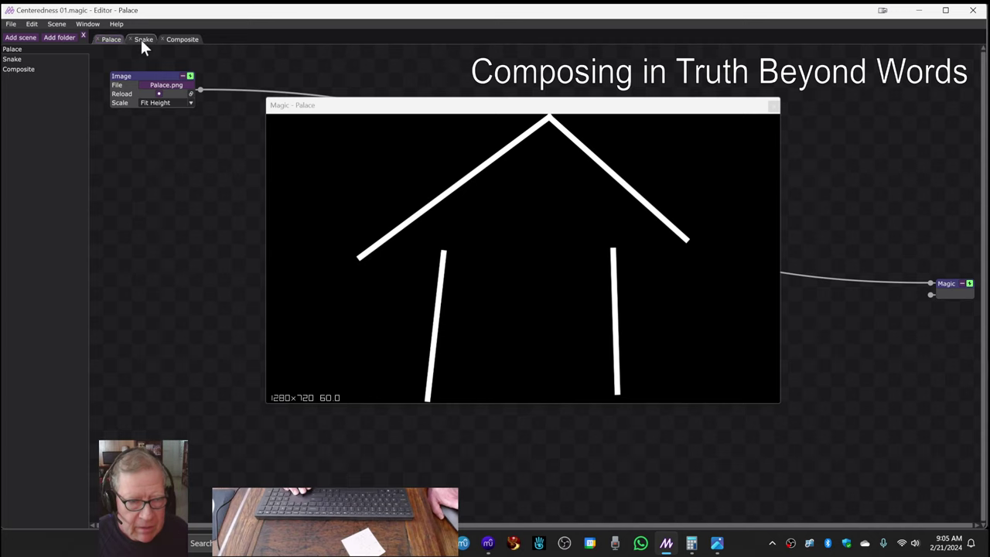
{"action": "left_click", "coordinate": [142, 42]}
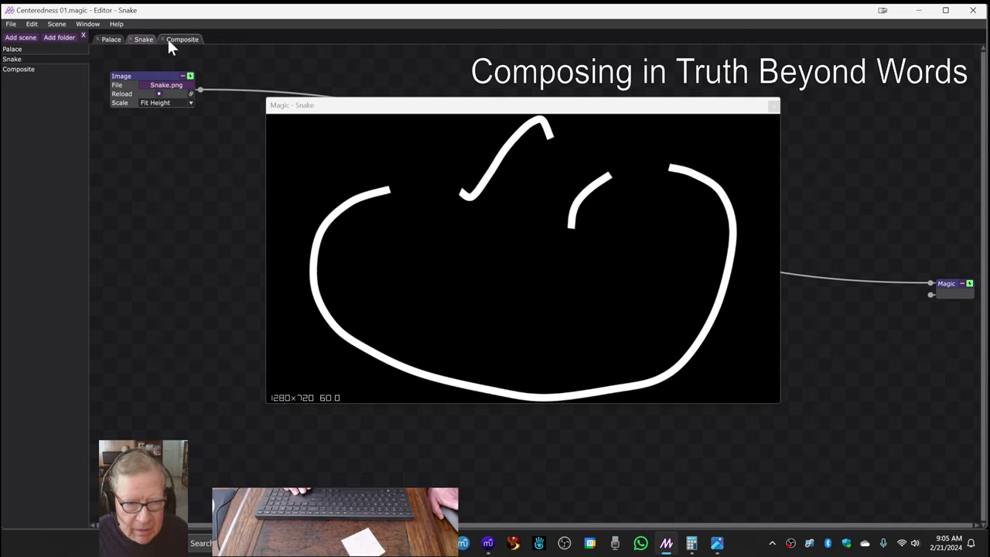
{"action": "left_click", "coordinate": [170, 46]}
{"action": "left_click_drag", "start_coordinate": [363, 108], "coordinate": [389, 213]}
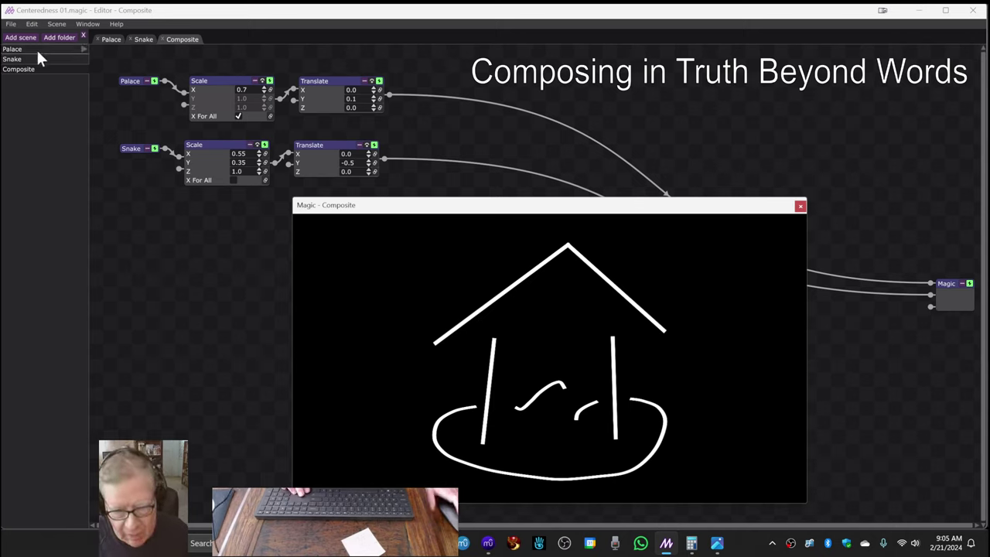
Step: Open the Absence Presence 01 project from the source files - MAGIC folder
{"action": "left_click", "coordinate": [239, 274]}
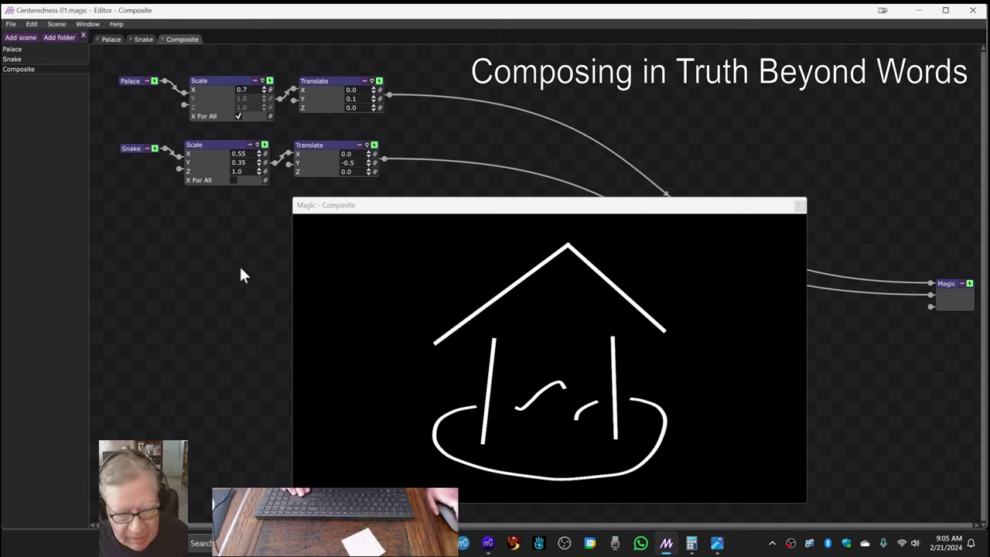
{"action": "left_click", "coordinate": [11, 24]}
{"action": "left_click", "coordinate": [24, 43]}
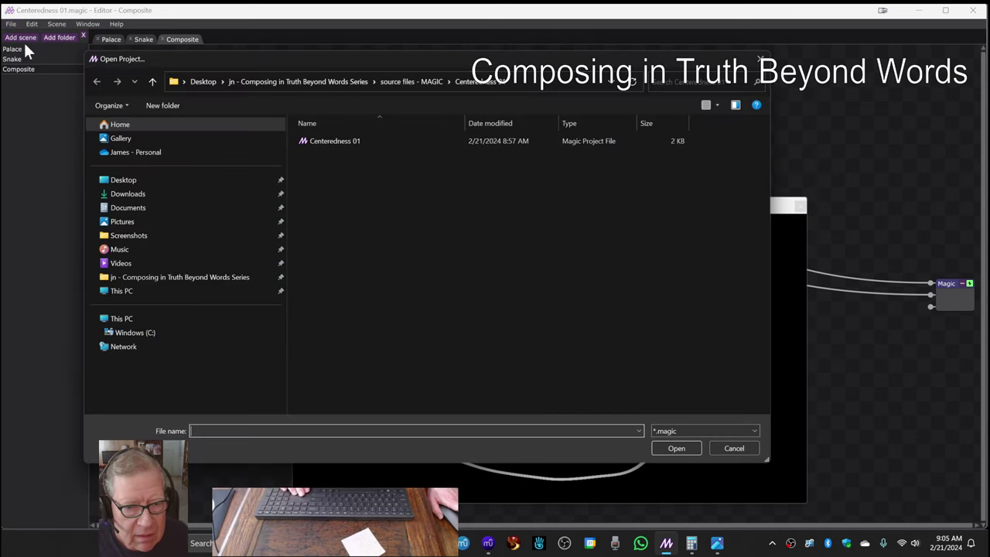
{"action": "left_click", "coordinate": [387, 82]}
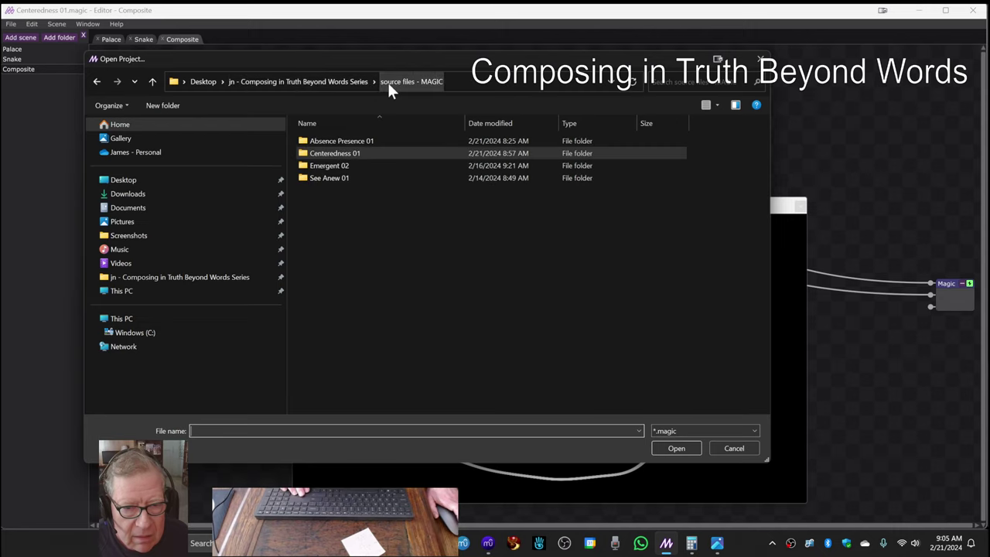
{"action": "double_click", "coordinate": [368, 140]}
{"action": "double_click", "coordinate": [326, 158]}
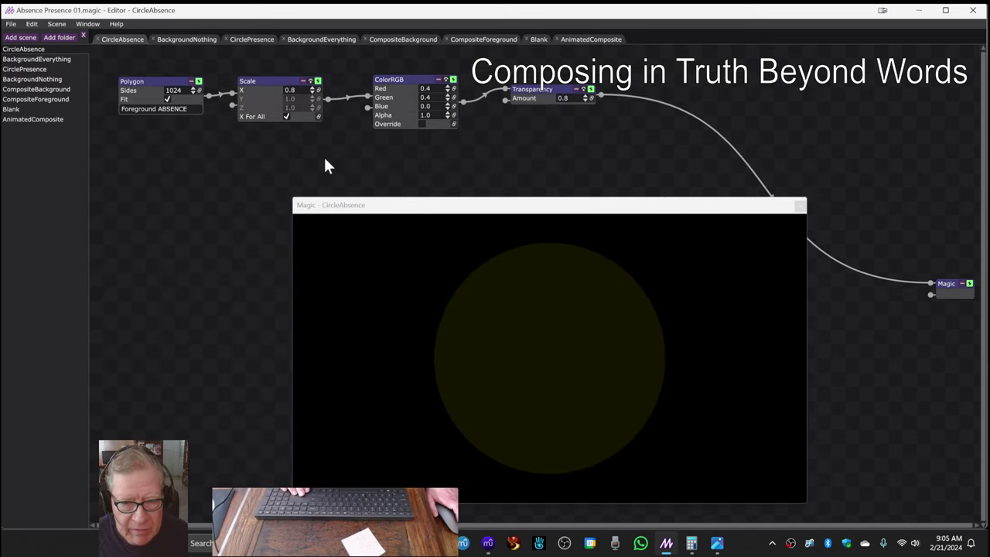
Step: Show the AnimatedComposite scene with the preview raised, then switch to the MuseScore score
{"action": "left_click", "coordinate": [588, 38]}
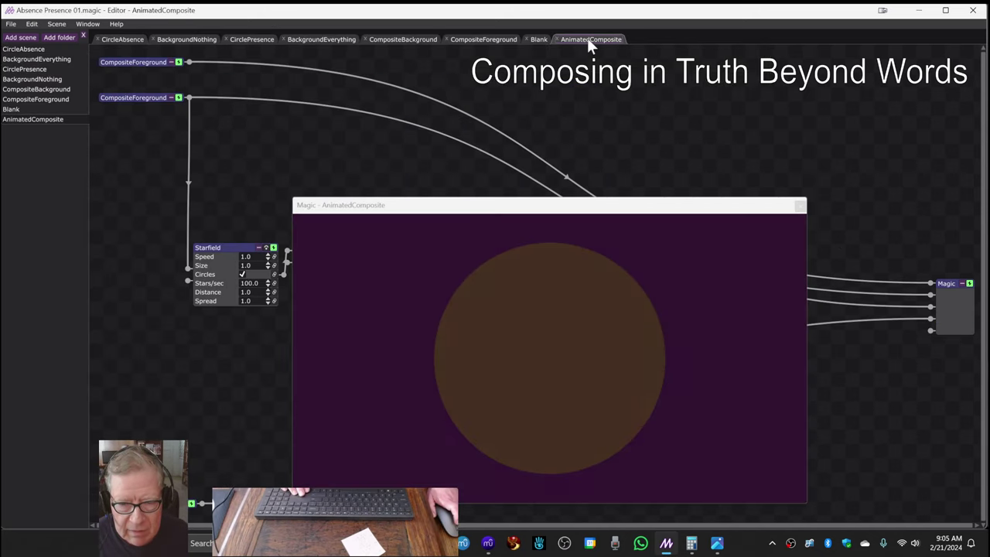
{"action": "left_click_drag", "start_coordinate": [592, 208], "coordinate": [632, 89]}
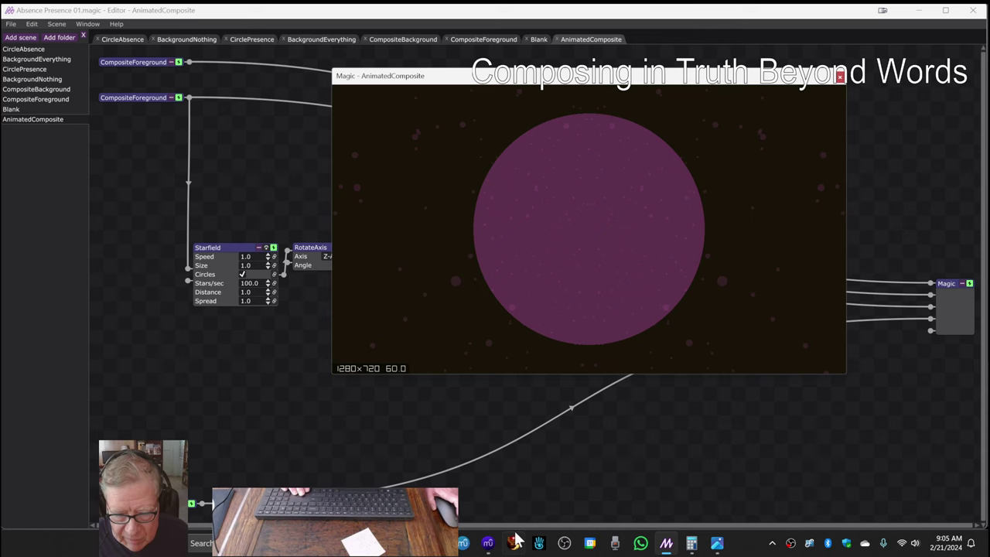
{"action": "left_click", "coordinate": [488, 544]}
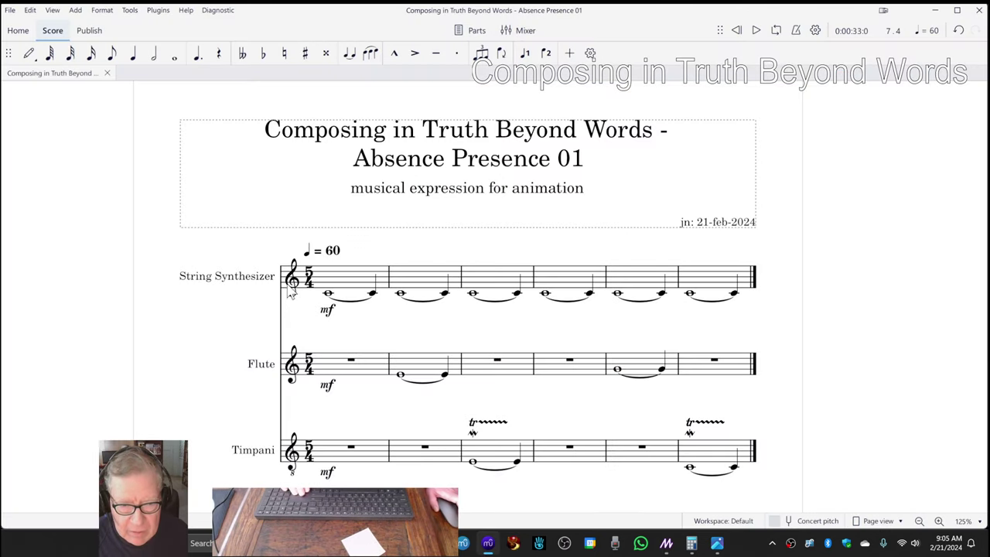
Step: Play the Absence Presence 01 score from String Synthesizer measure 1
{"action": "left_click", "coordinate": [347, 287]}
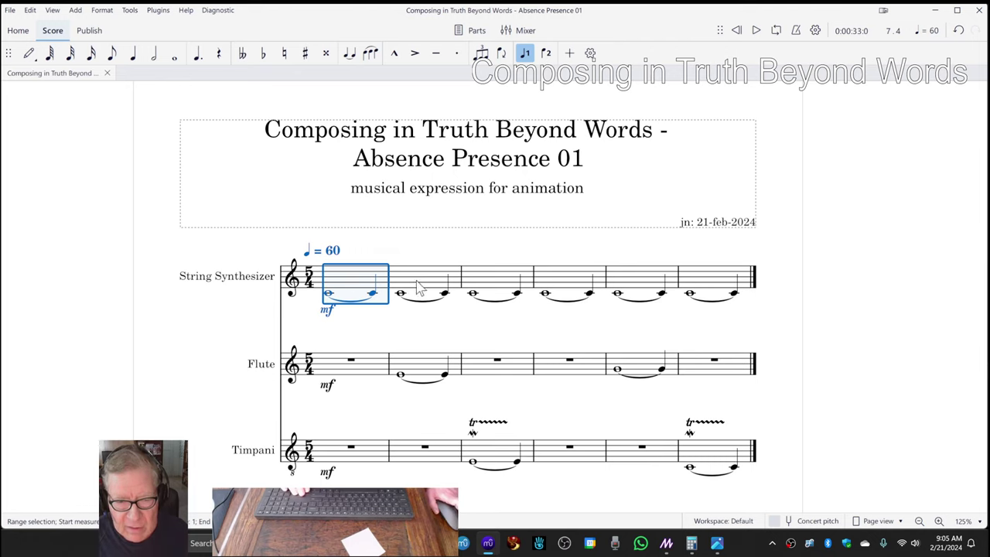
{"action": "key", "text": "Escape"}
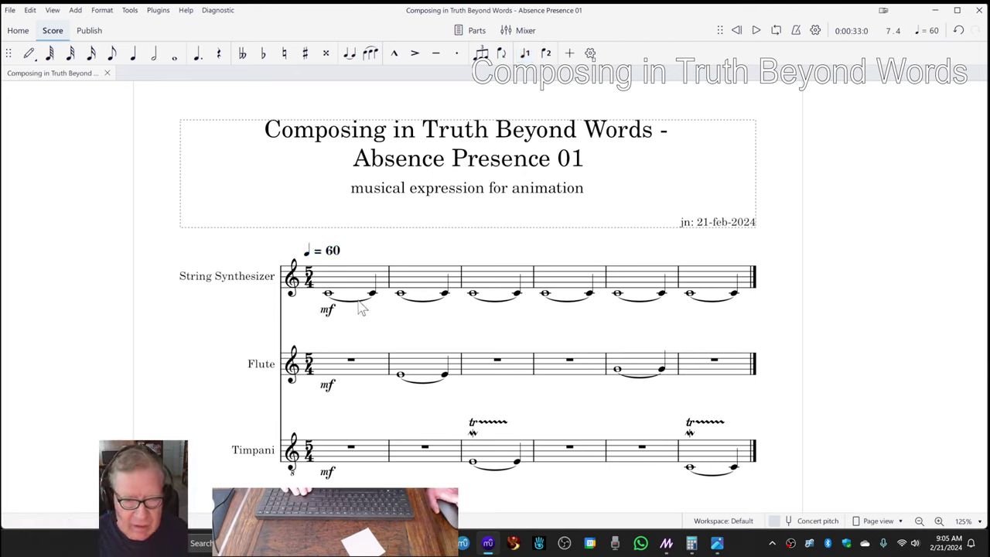
{"action": "left_click", "coordinate": [352, 287]}
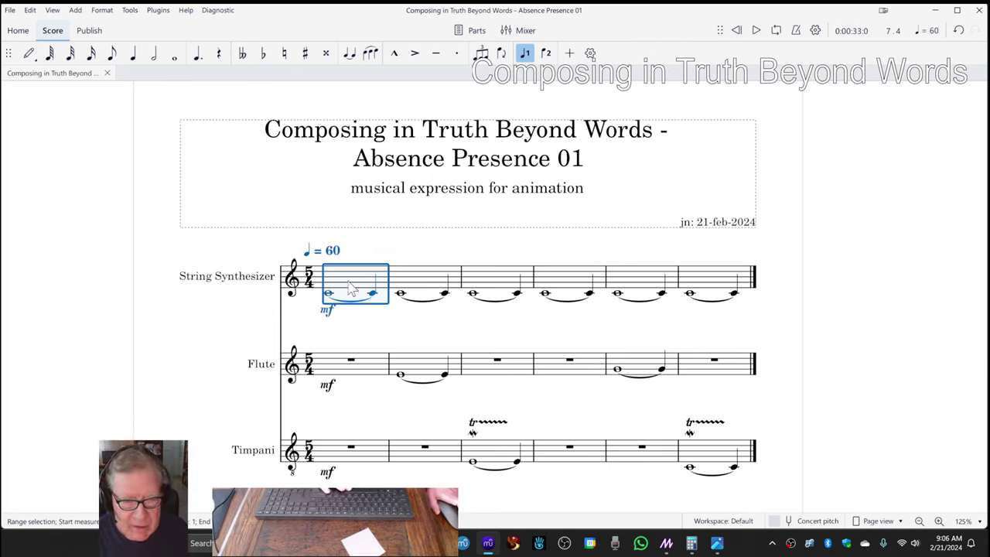
{"action": "key", "text": "space"}
Step: Play back from Flute measure 2, then from Timpani measure 3, and clear the selection
{"action": "key", "text": "space"}
{"action": "left_click", "coordinate": [413, 370]}
{"action": "key", "text": "space"}
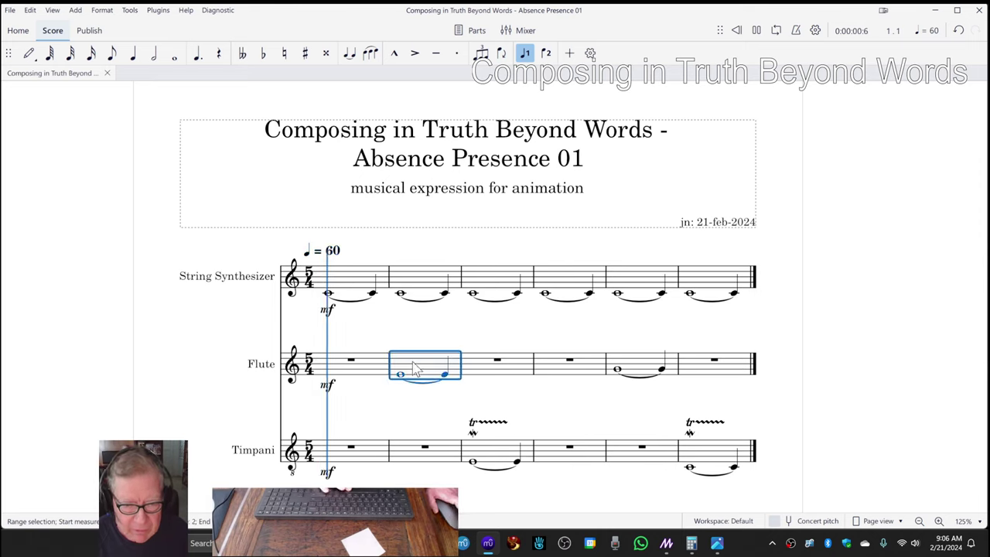
{"action": "key", "text": "space"}
{"action": "left_click", "coordinate": [495, 458]}
{"action": "key", "text": "space"}
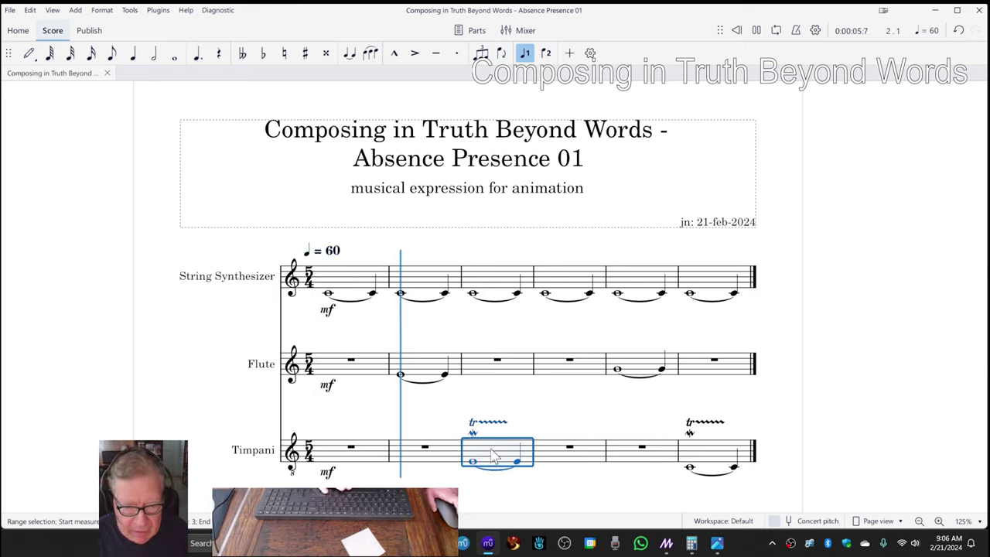
{"action": "key", "text": "space"}
{"action": "left_click", "coordinate": [183, 405]}
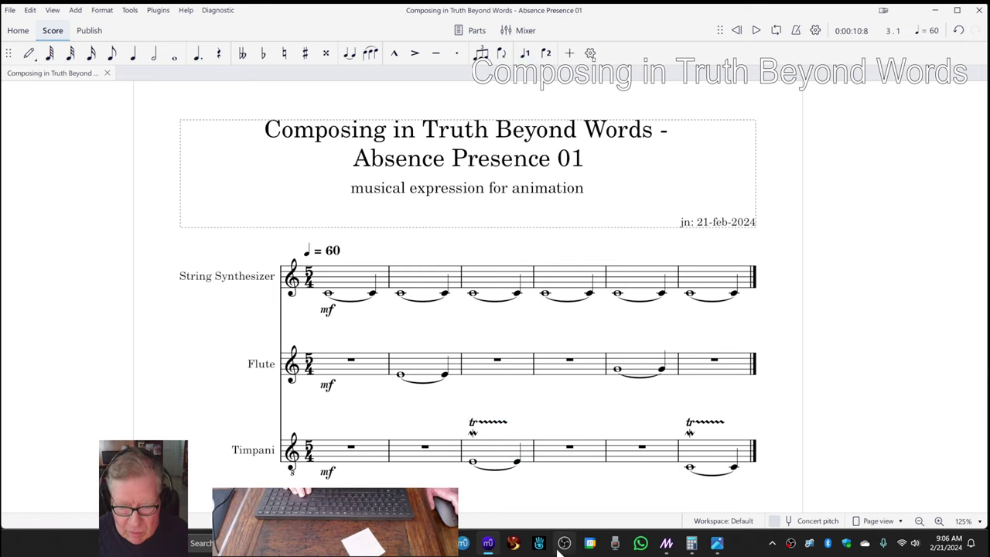
Step: Back in Magic, nudge the preview and play AnimatedComposite, ending on the black Blank scene
{"action": "left_click", "coordinate": [667, 544]}
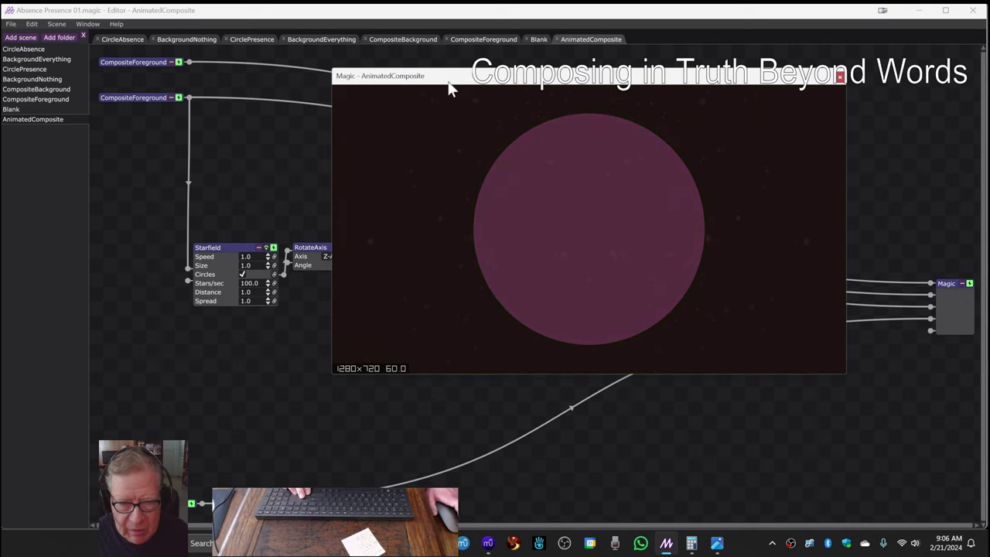
{"action": "left_click_drag", "start_coordinate": [446, 88], "coordinate": [391, 105]}
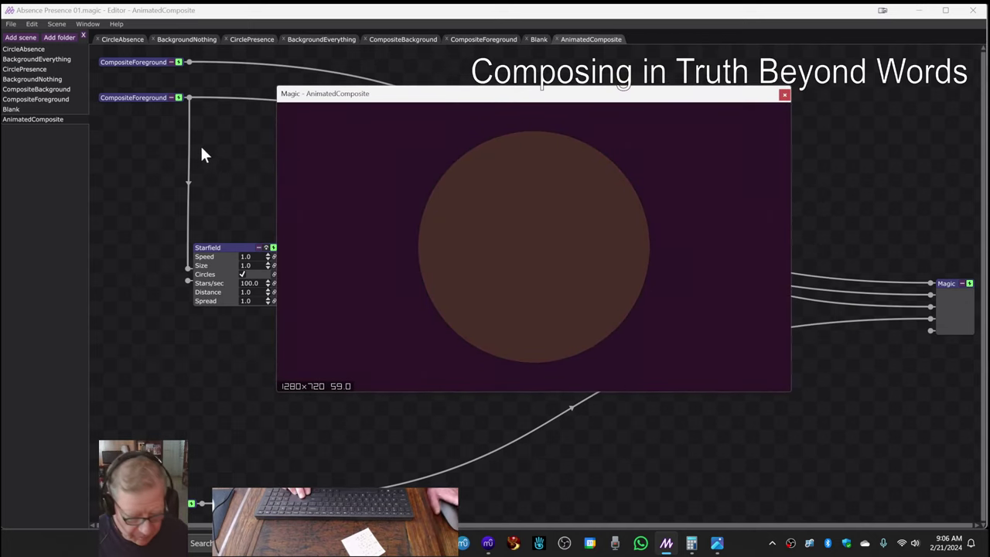
{"action": "key", "text": "Up"}
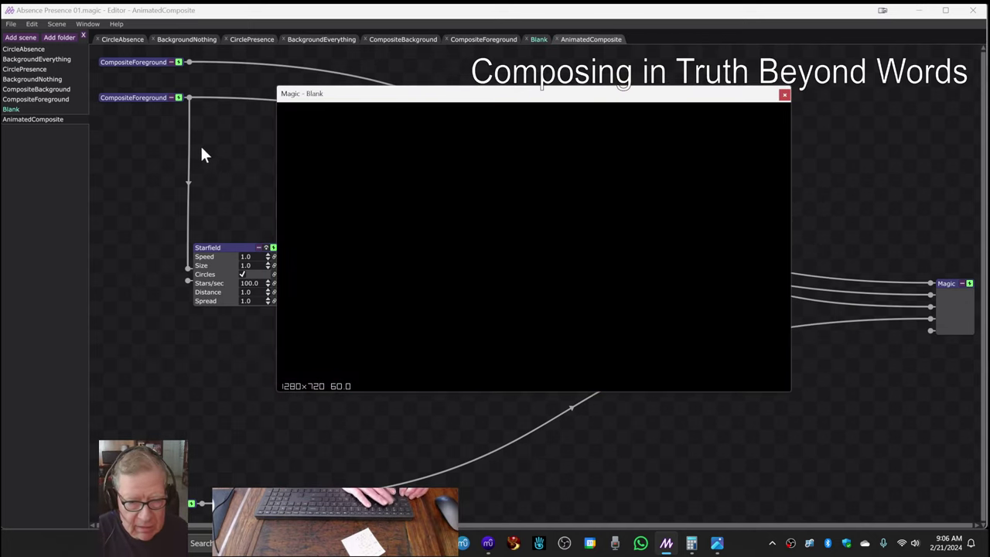
{"action": "key", "text": "Down"}
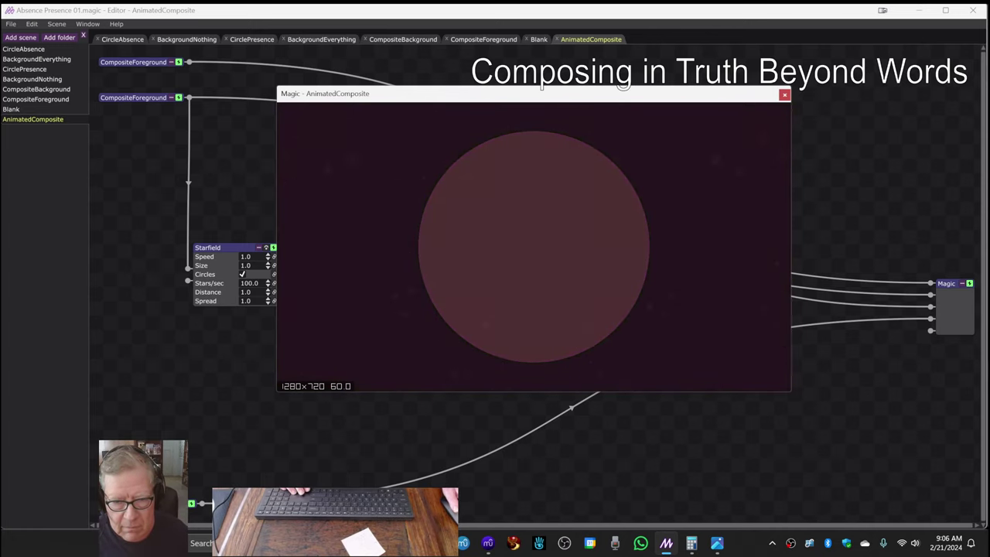
{"action": "key", "text": "Up"}
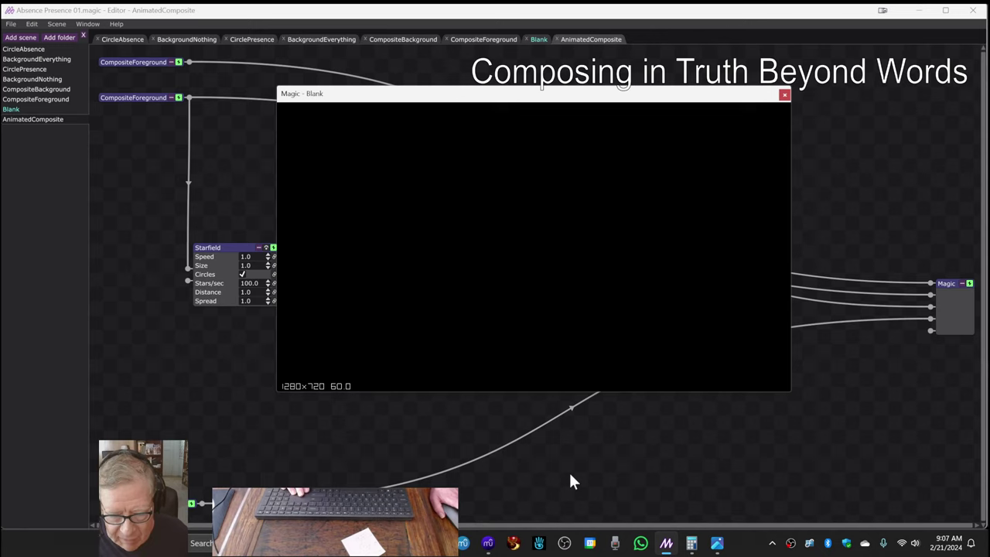
Step: Reopen the Centeredness 01 project on its Composite scene, then switch to the browser's Palace drawing
{"action": "mouse_move", "coordinate": [665, 548]}
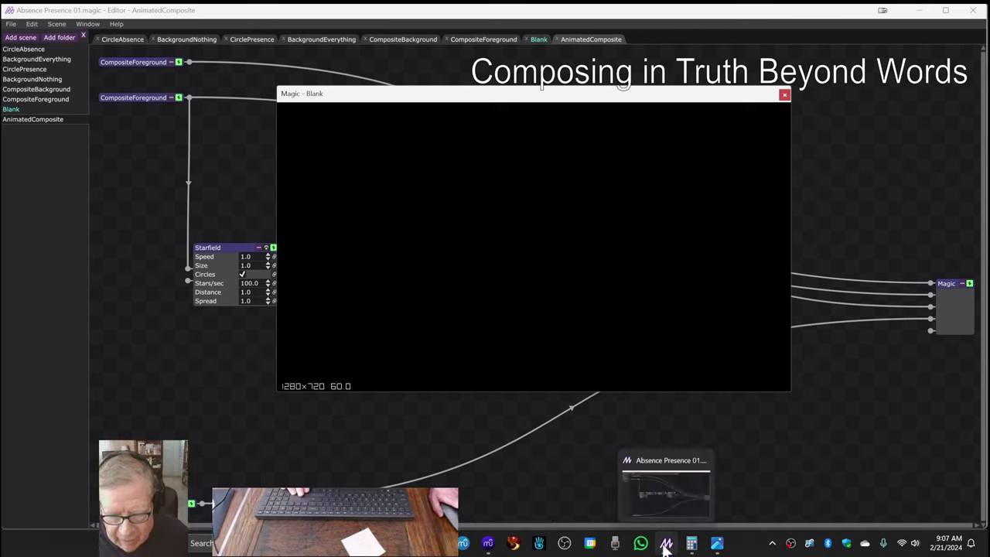
{"action": "left_click", "coordinate": [665, 488]}
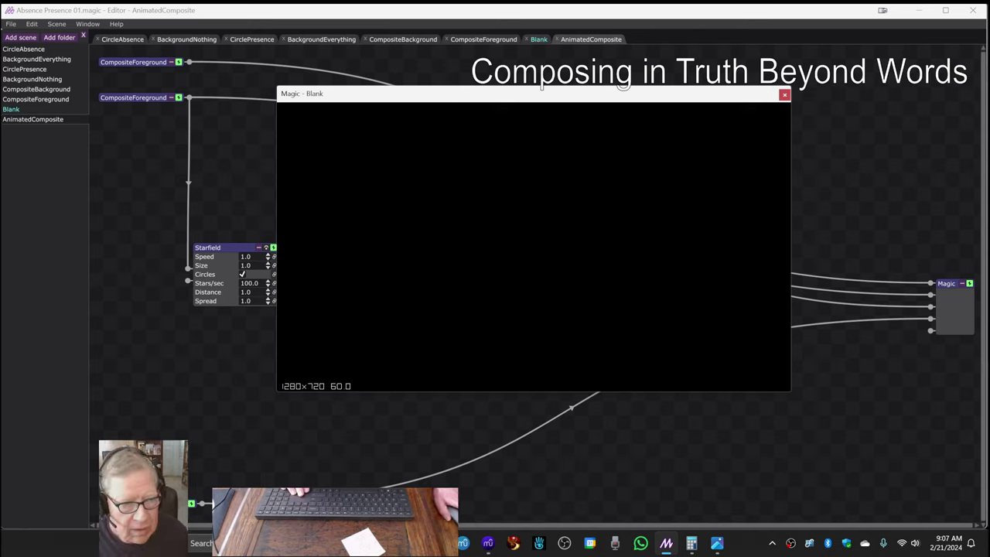
{"action": "left_click", "coordinate": [12, 24]}
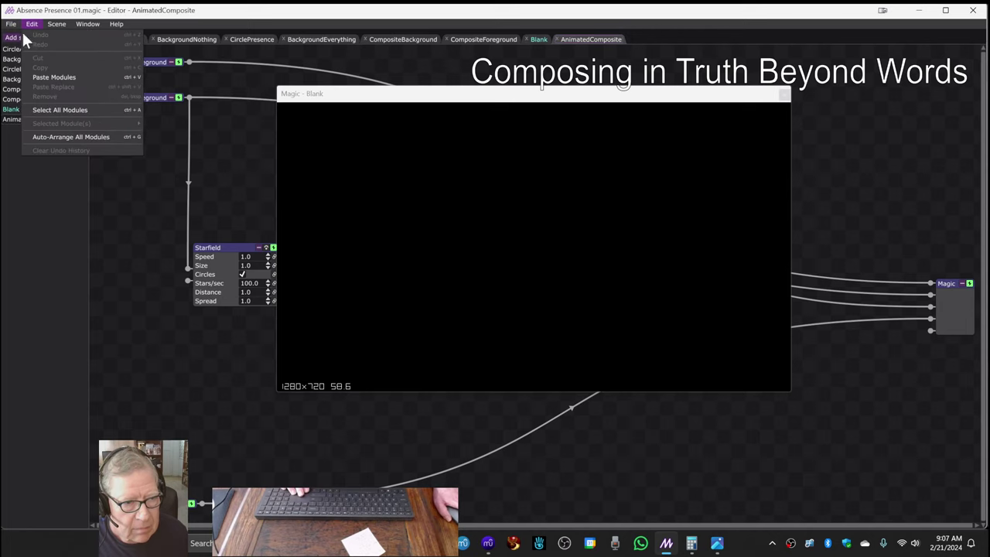
{"action": "left_click", "coordinate": [15, 35]}
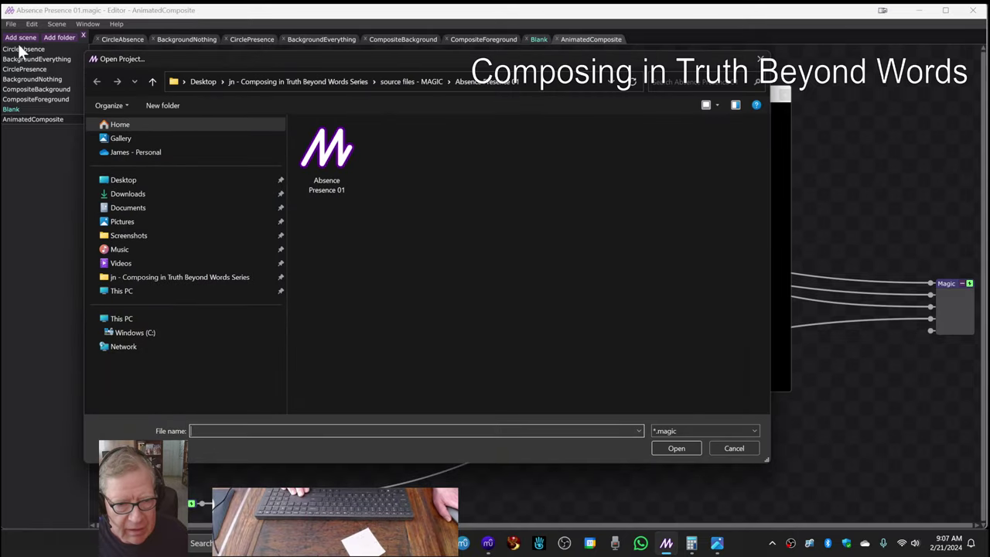
{"action": "left_click", "coordinate": [389, 81]}
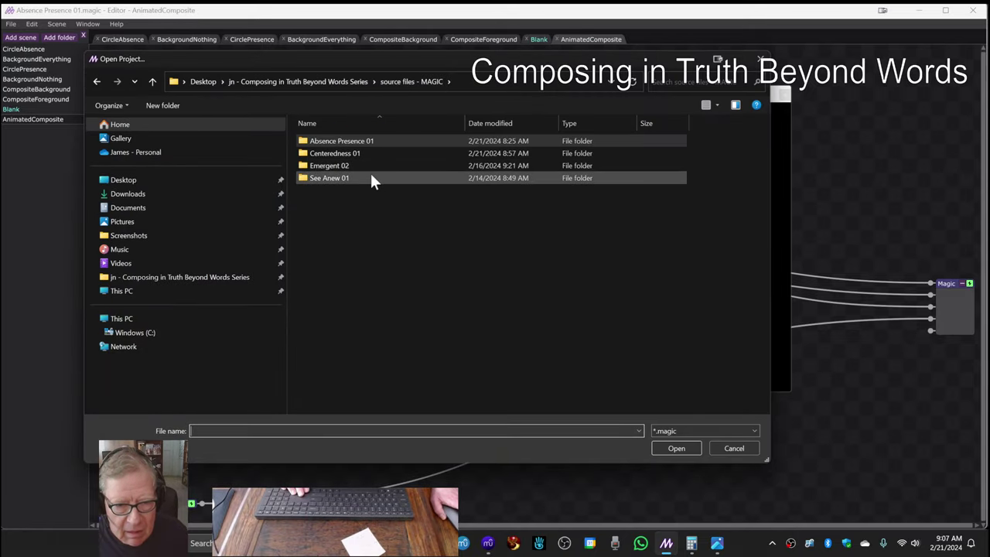
{"action": "double_click", "coordinate": [366, 151]}
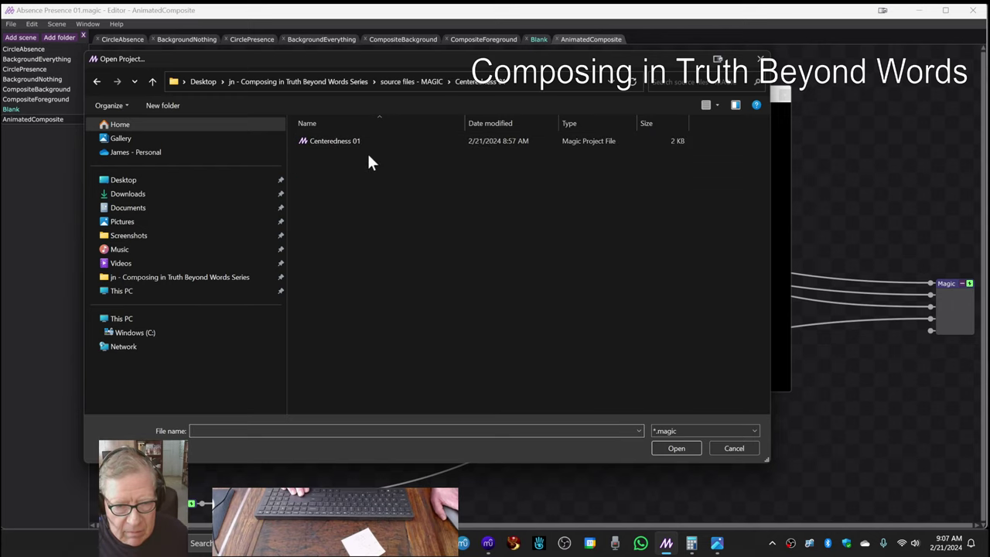
{"action": "double_click", "coordinate": [363, 142]}
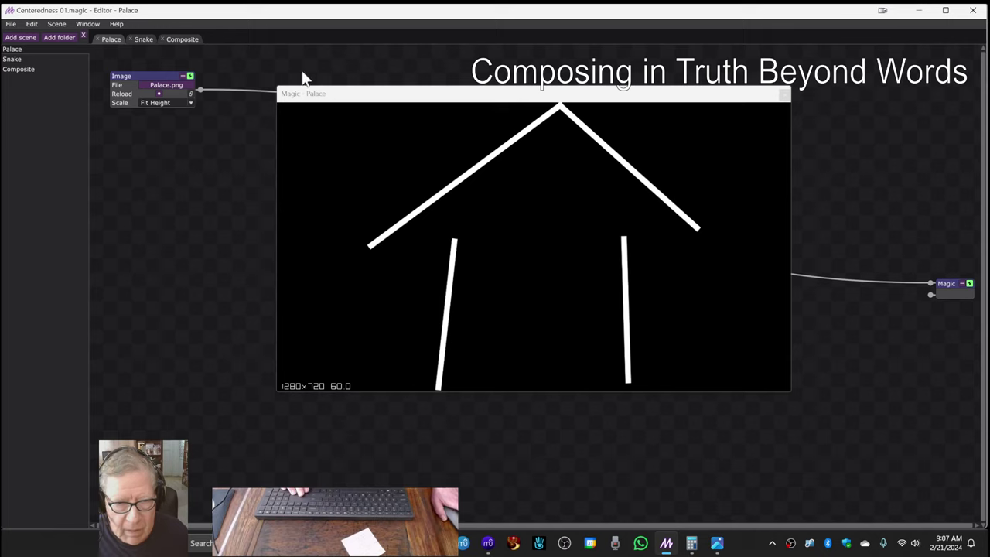
{"action": "left_click", "coordinate": [184, 40]}
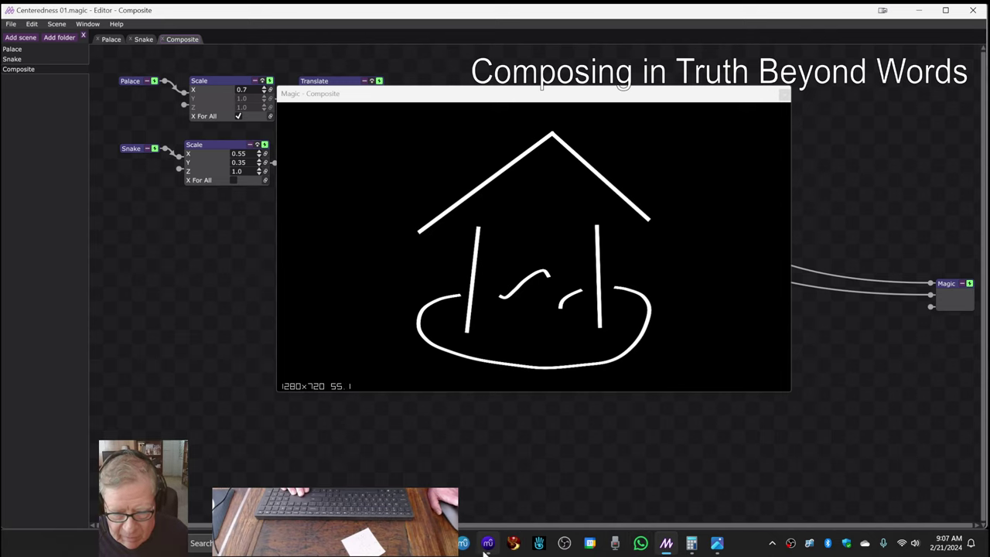
{"action": "left_click", "coordinate": [512, 542]}
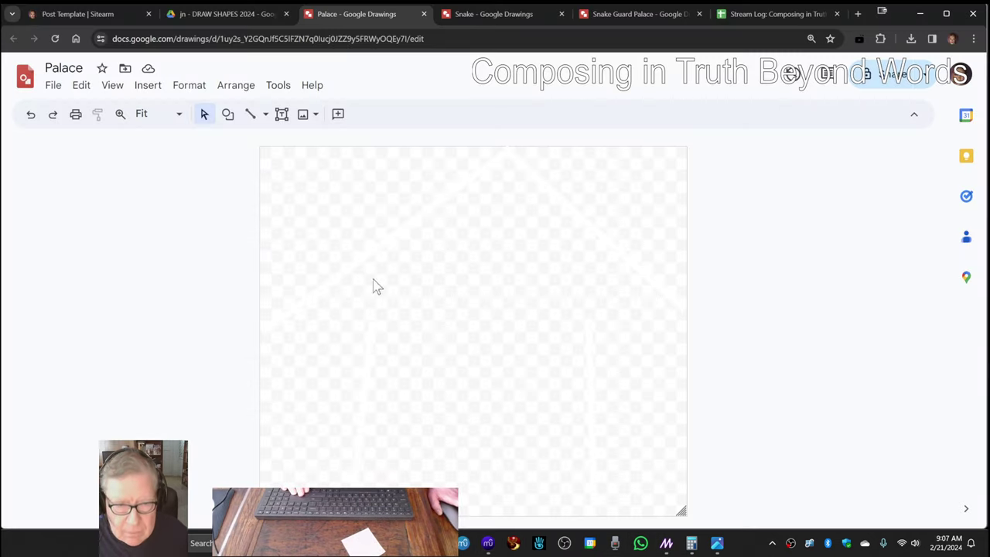
Step: Enter 'continue with Centeredness 01 animation' in the empty cell under Ideas Next Time
{"action": "left_click", "coordinate": [782, 16]}
{"action": "scroll", "coordinate": [232, 286], "scroll_direction": "up", "scroll_amount": 6}
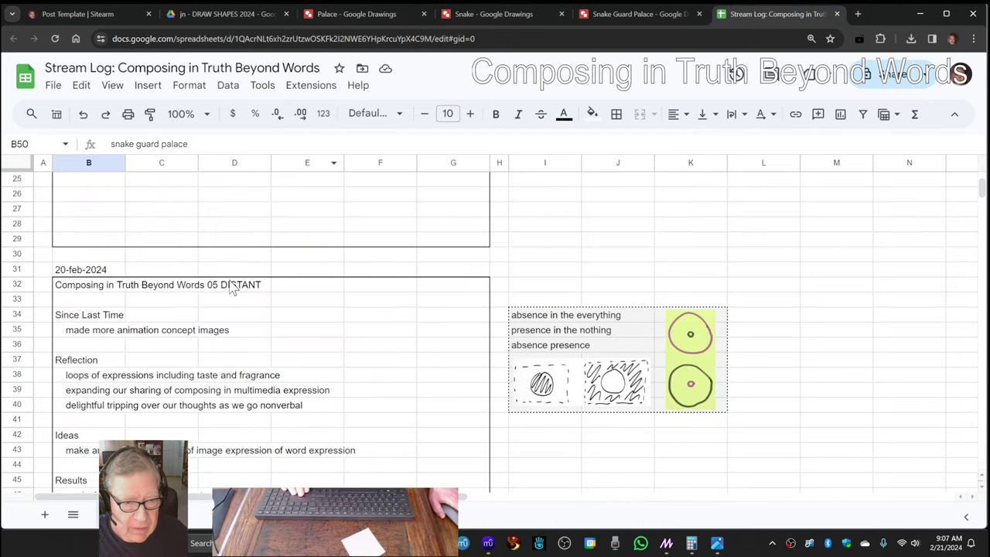
{"action": "left_click", "coordinate": [89, 227]}
{"action": "scroll", "coordinate": [88, 227], "scroll_direction": "up", "scroll_amount": 2}
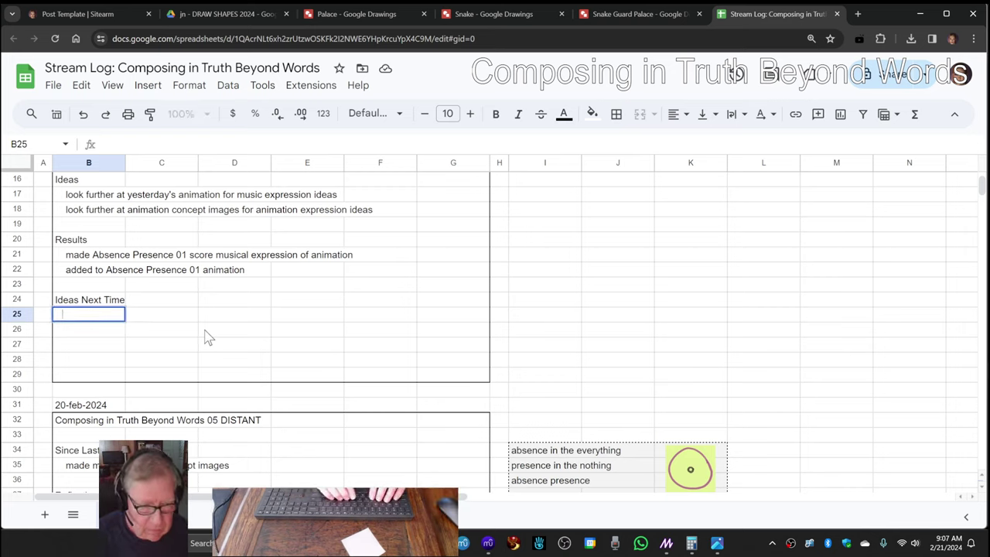
{"action": "type", "text": "I"}
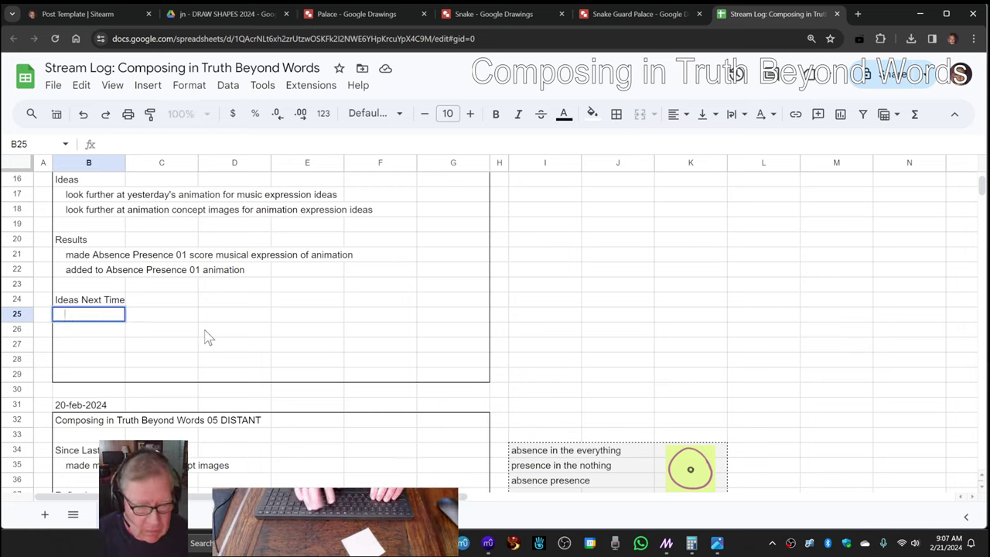
{"action": "type", "text": "ontinue with"}
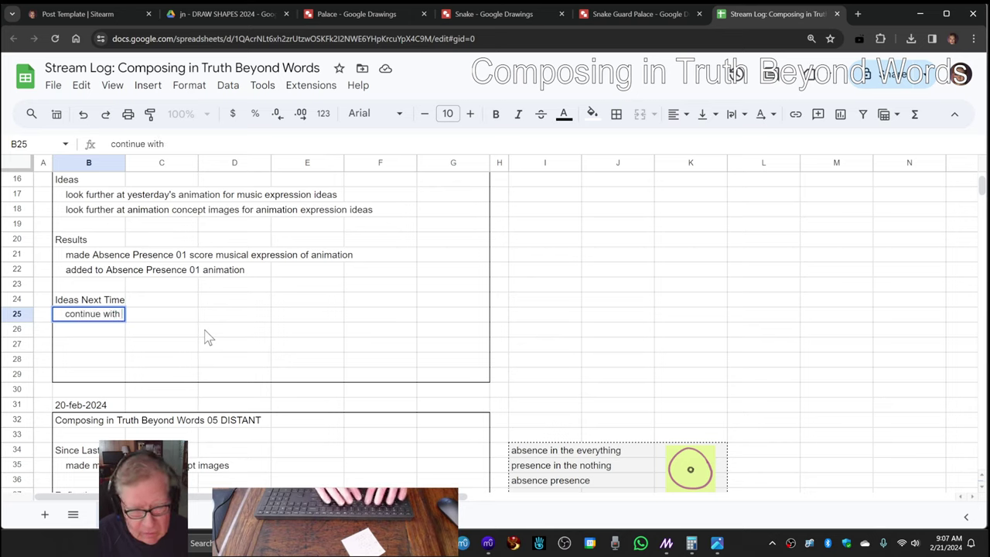
{"action": "type", "text": " cen"}
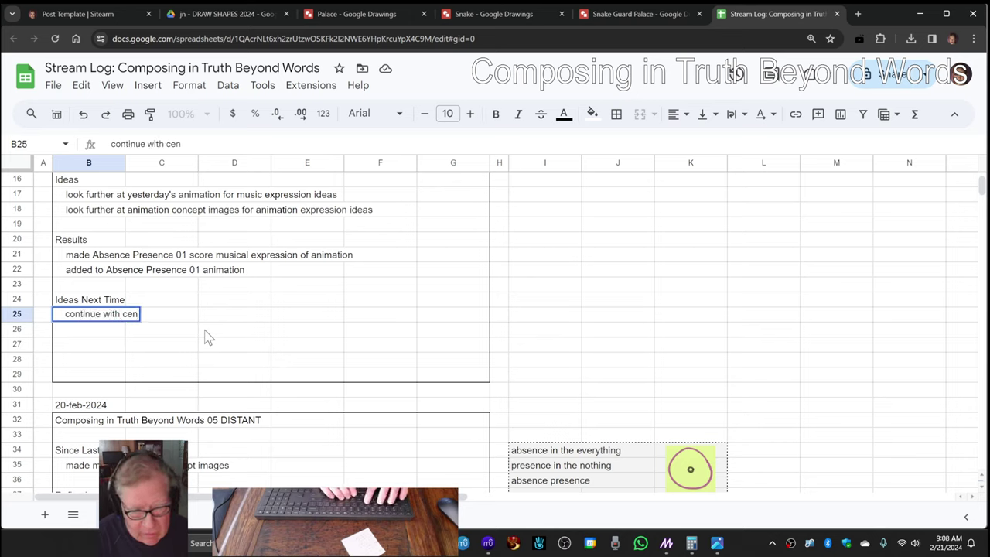
{"action": "key", "text": "BackSpace"}
{"action": "key", "text": "BackSpace"}
{"action": "key", "text": "BackSpace"}
{"action": "type", "text": "C"}
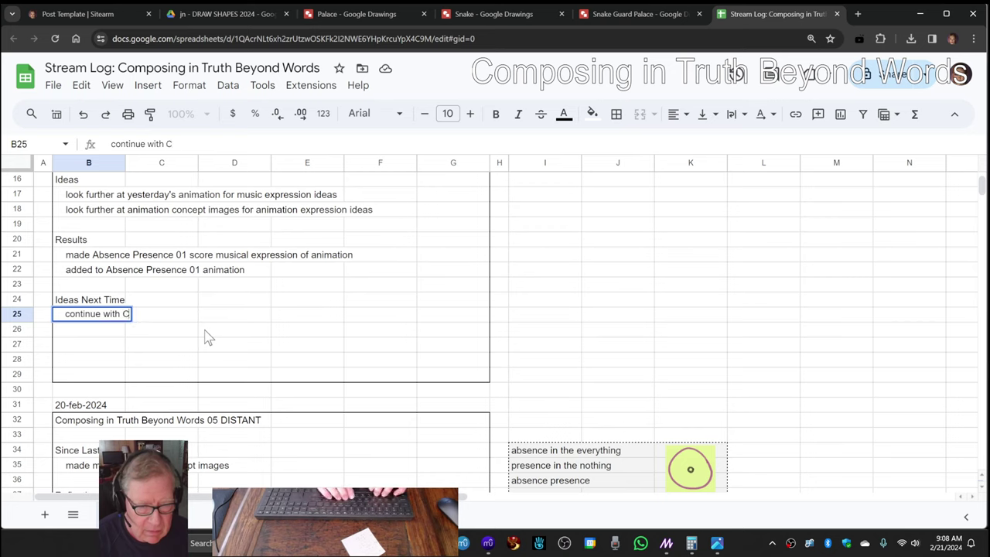
{"action": "type", "text": "enterednes"}
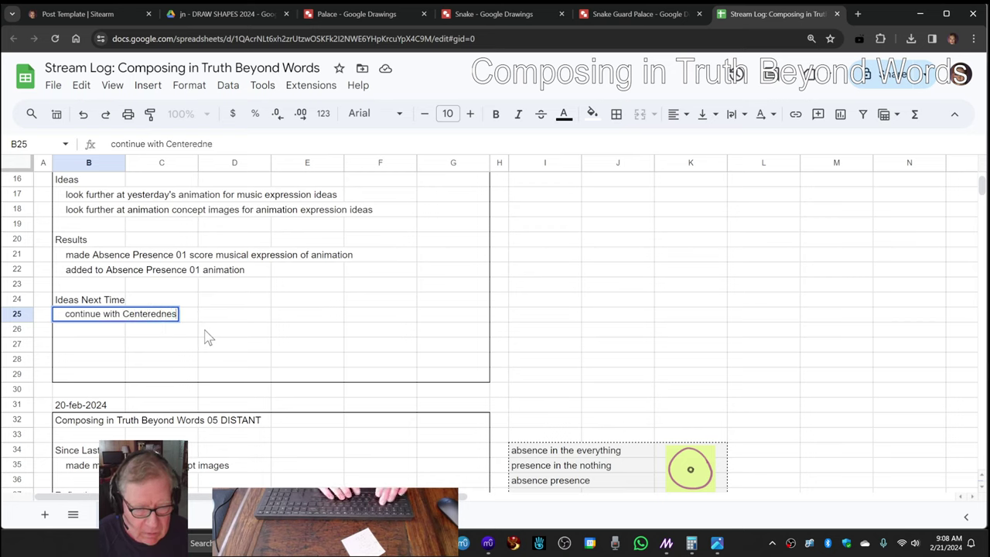
{"action": "type", "text": "s 01"}
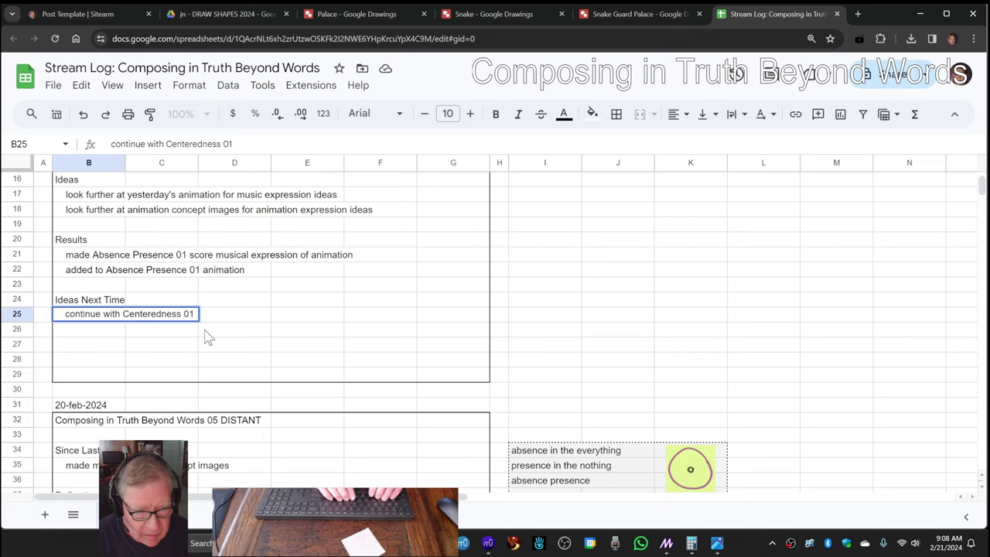
{"action": "type", "text": " animation"}
{"action": "key", "text": "Return"}
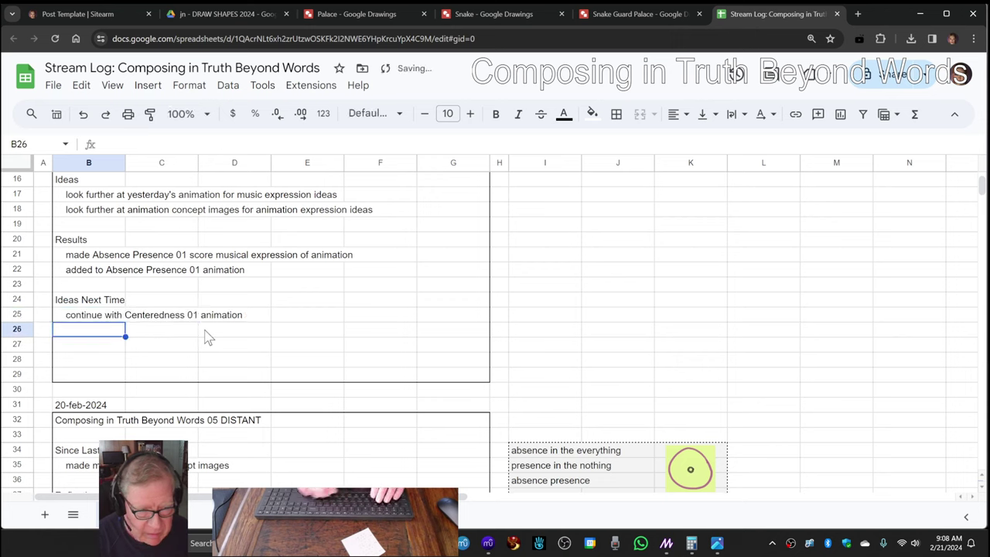
{"action": "key", "text": "Up"}
Step: Copy that line and enter 'made' plus the pasted text in the empty Results cell
{"action": "key", "text": "ctrl+c"}
{"action": "key", "text": "Up"}
{"action": "key", "text": "Up"}
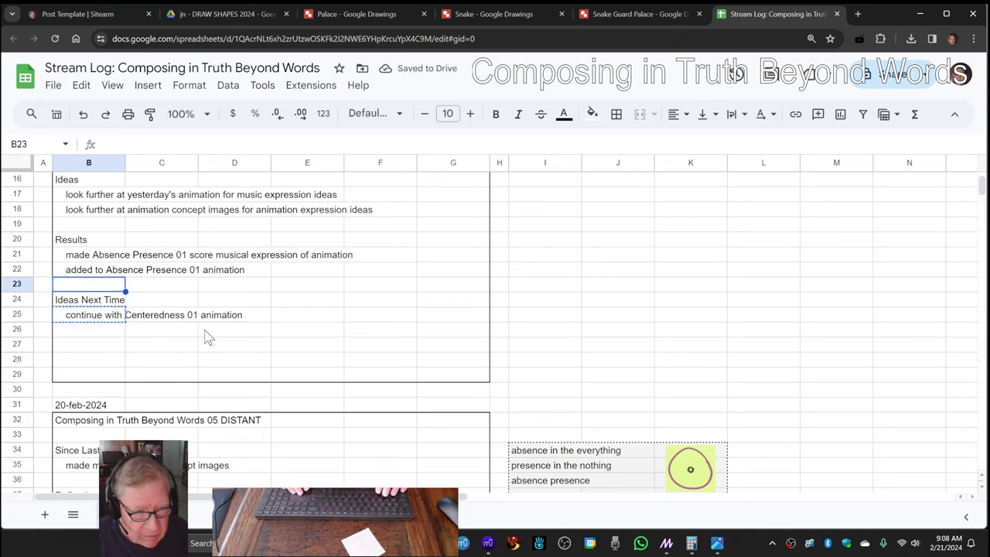
{"action": "key", "text": "Return"}
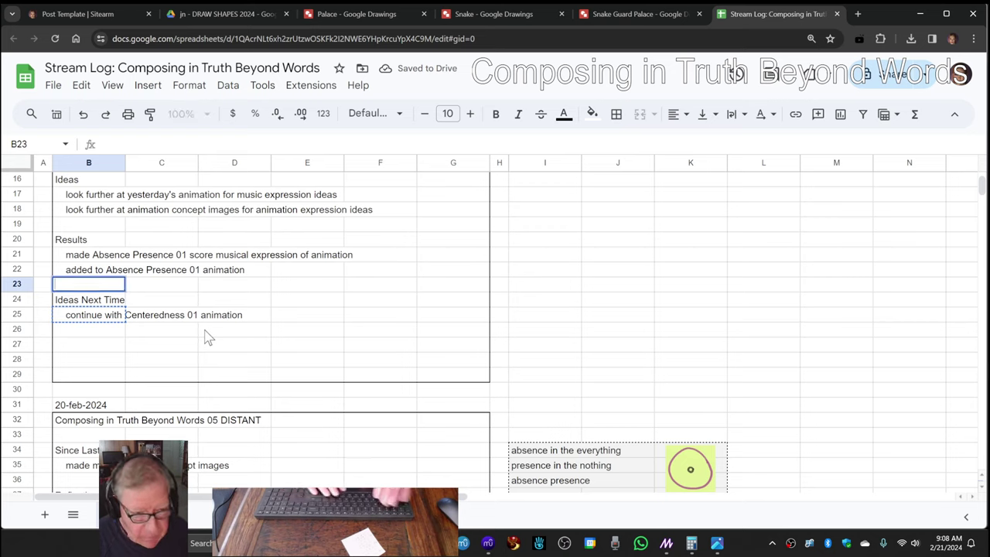
{"action": "type", "text": "made"}
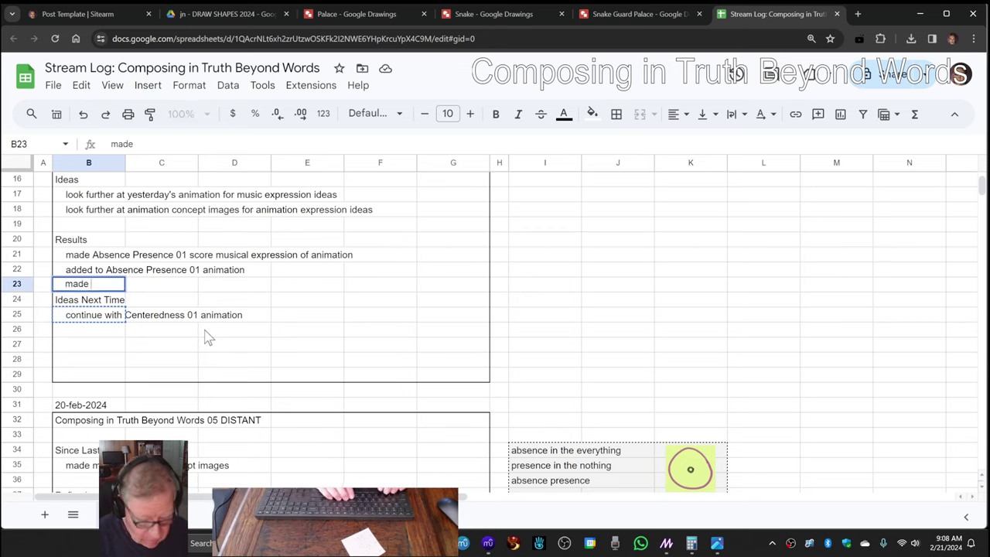
{"action": "key", "text": "ctrl+v"}
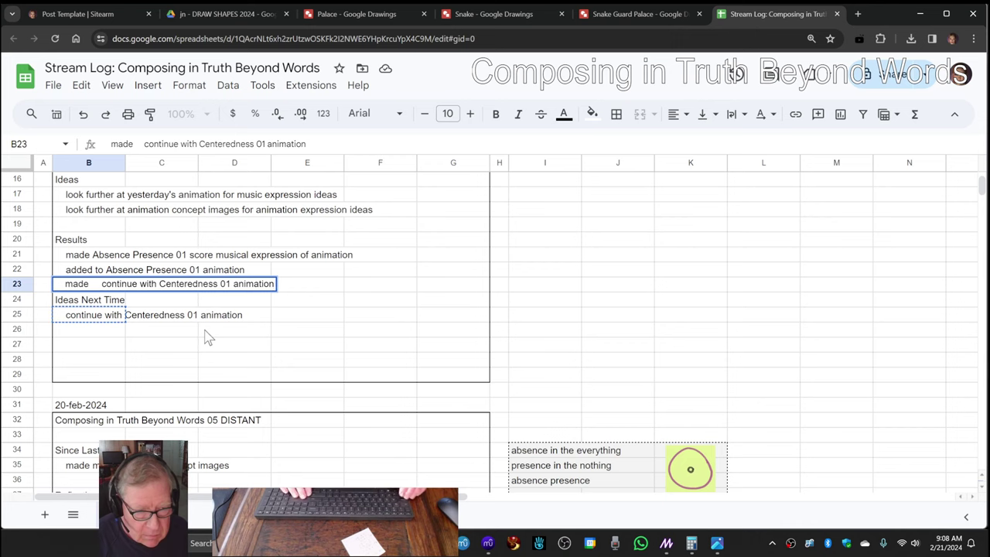
{"action": "key", "text": "Return"}
Step: Remove the extra spaces and 'continue with' so the line reads 'made Centeredness 01 animation'
{"action": "key", "text": "Up"}
{"action": "key", "text": "Return"}
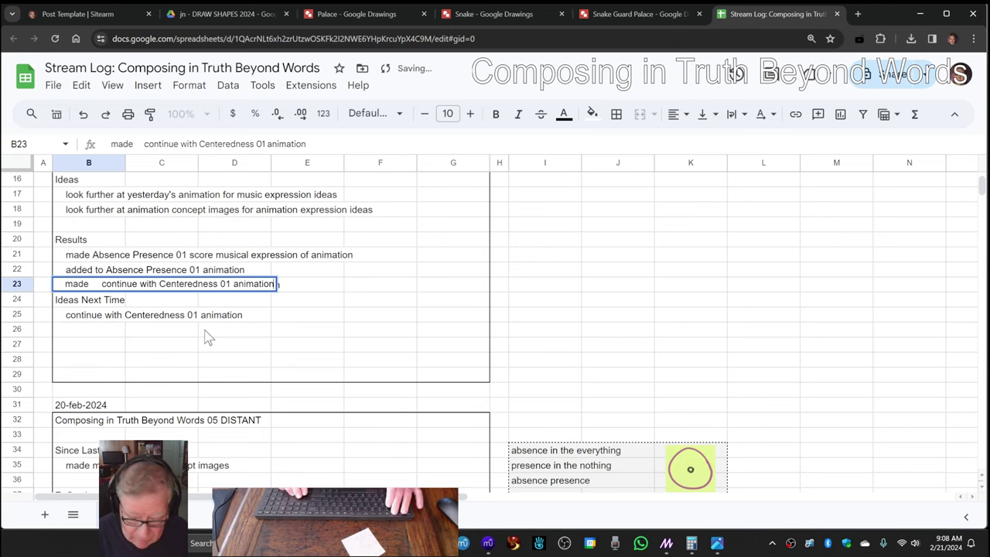
{"action": "key", "text": "BackSpace"}
{"action": "key", "text": "BackSpace"}
{"action": "key", "text": "BackSpace"}
{"action": "key", "text": "BackSpace"}
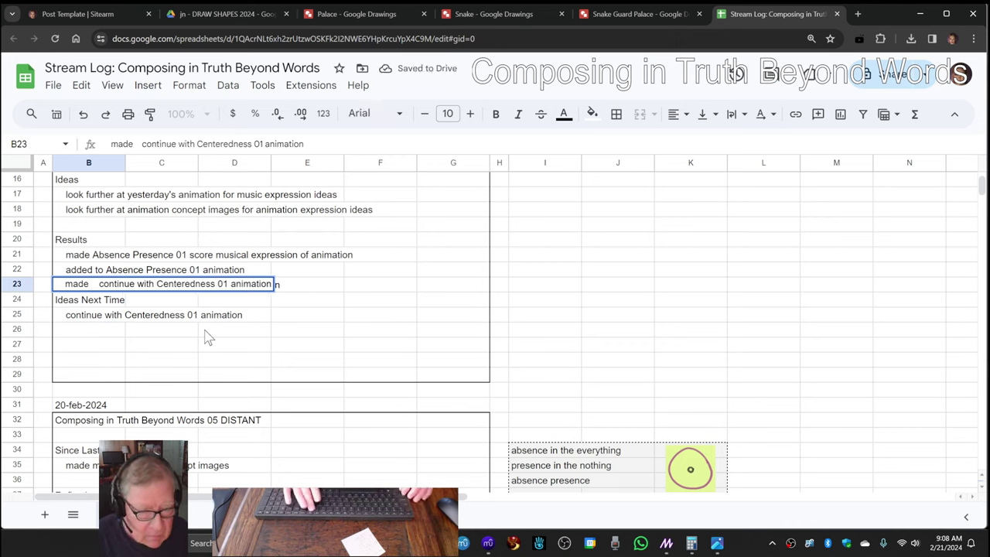
{"action": "key", "text": "ctrl+shift+Right"}
{"action": "key", "text": "ctrl+shift+Right"}
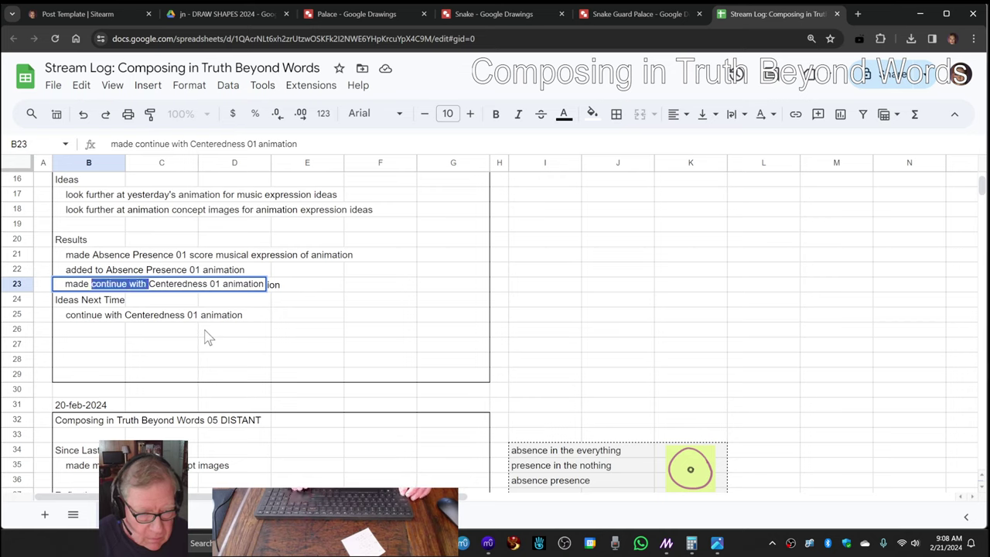
{"action": "key", "text": "BackSpace"}
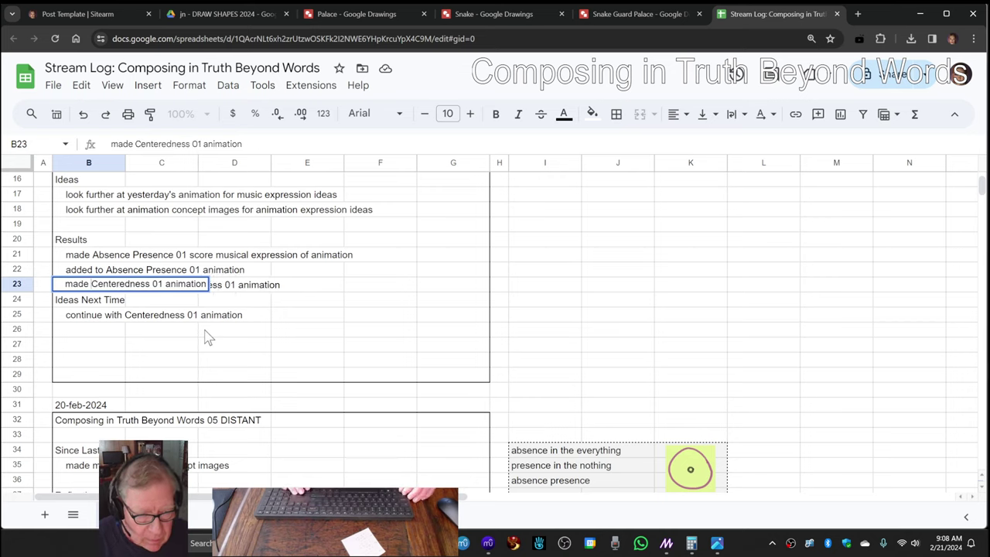
Step: Insert a blank spacer row at row 24, just above Ideas Next Time
{"action": "left_click", "coordinate": [27, 302]}
{"action": "right_click", "coordinate": [27, 305]}
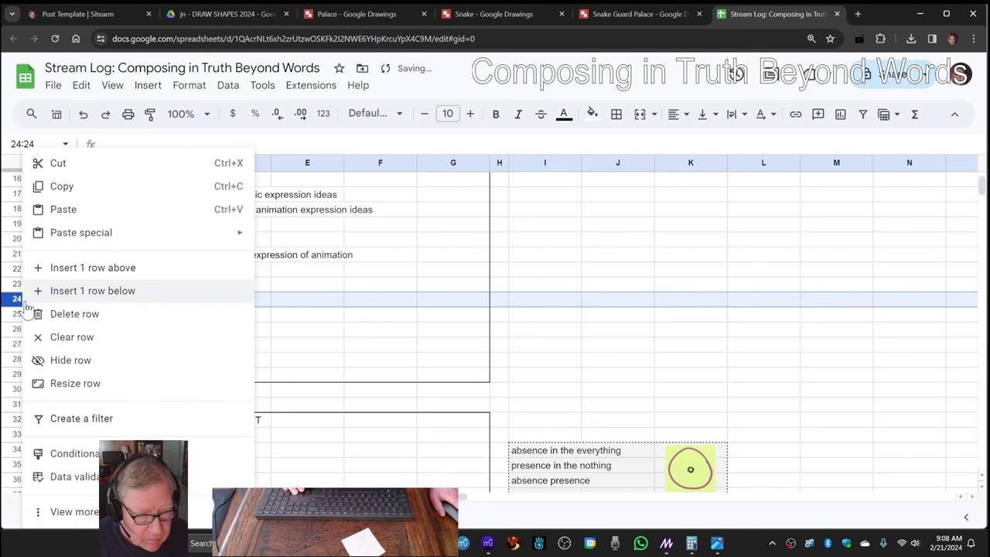
{"action": "left_click", "coordinate": [82, 268]}
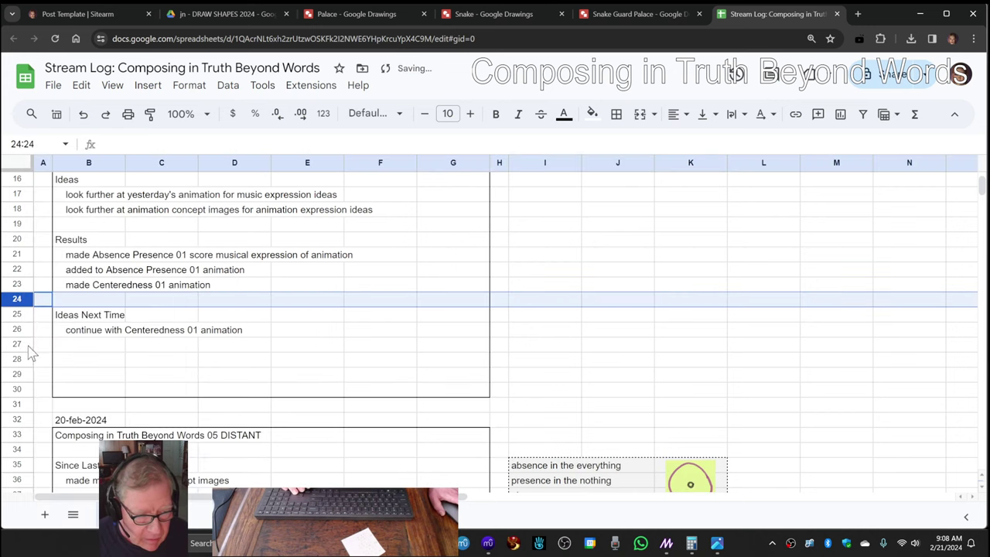
Step: Delete the three empty rows 27–29 at the end of the latest entry
{"action": "left_click", "coordinate": [17, 343]}
{"action": "left_click", "coordinate": [17, 375], "text": "shift"}
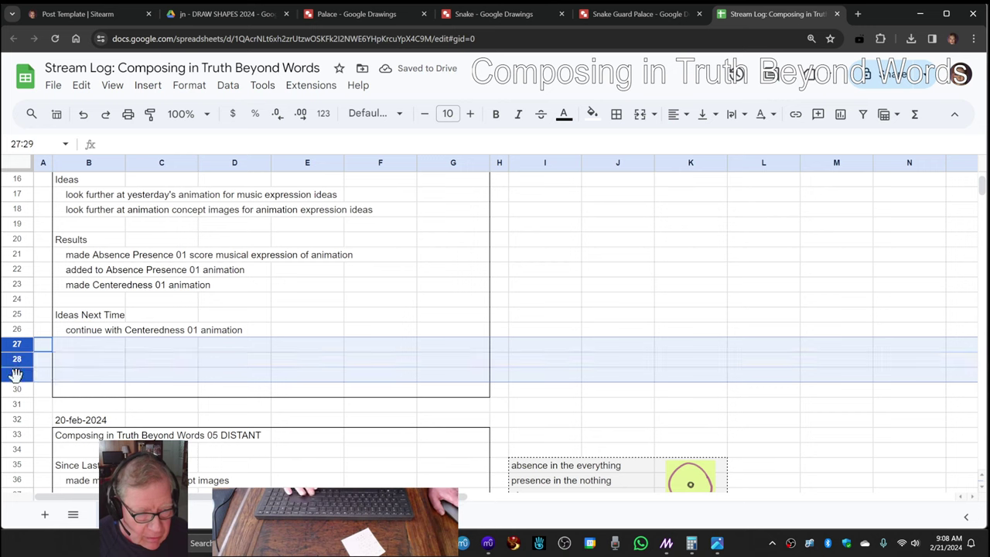
{"action": "right_click", "coordinate": [17, 375]}
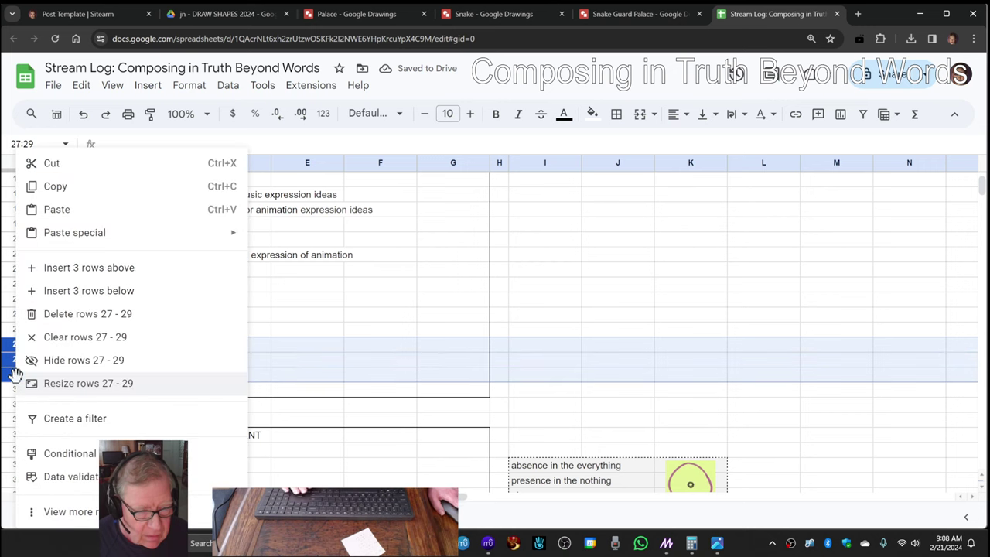
{"action": "left_click", "coordinate": [74, 314]}
{"action": "left_click", "coordinate": [547, 317]}
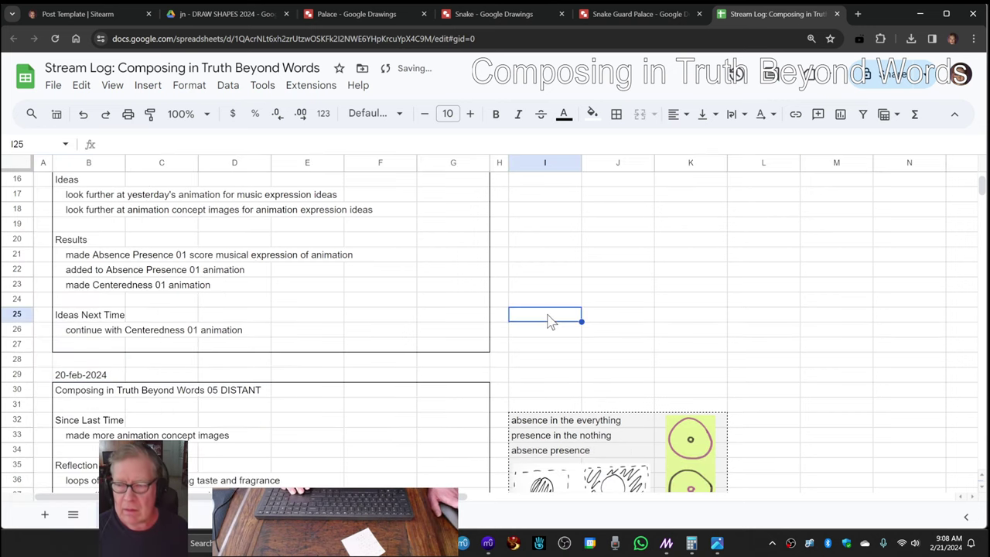